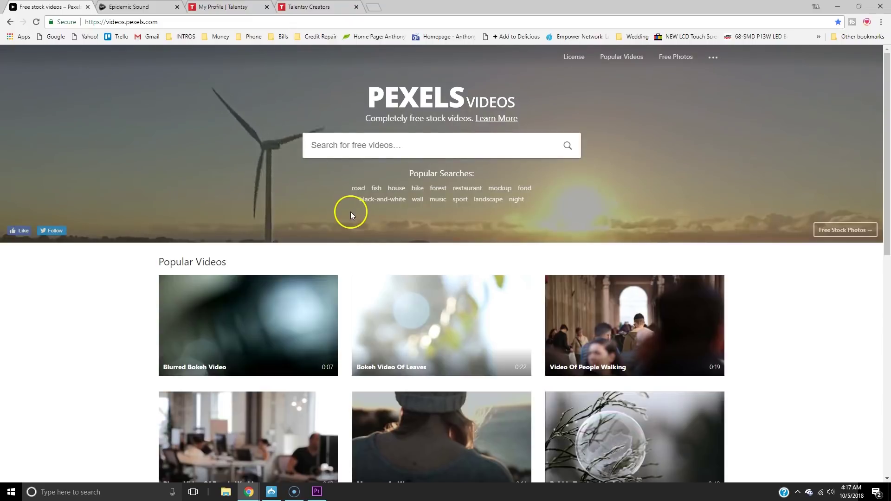
Step: Look through the open Epidemic Sound and Talentsy pages, and read the Talentsy Creator Program section
click(138, 6)
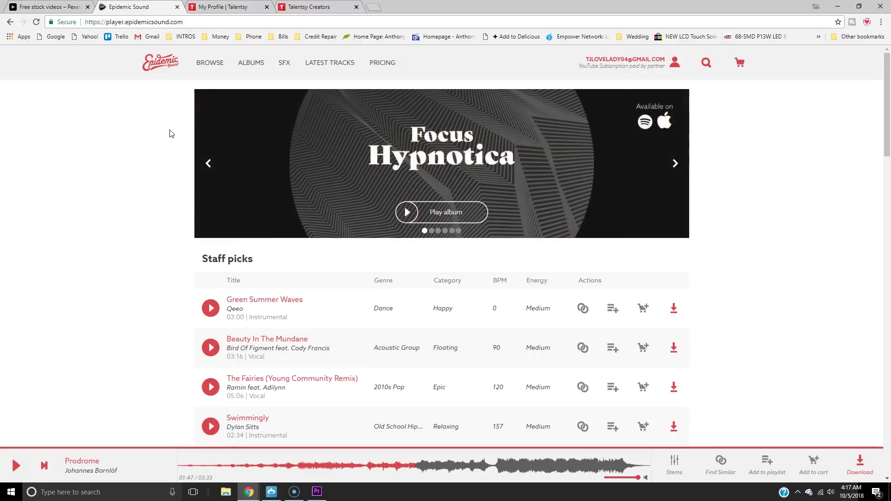
click(241, 7)
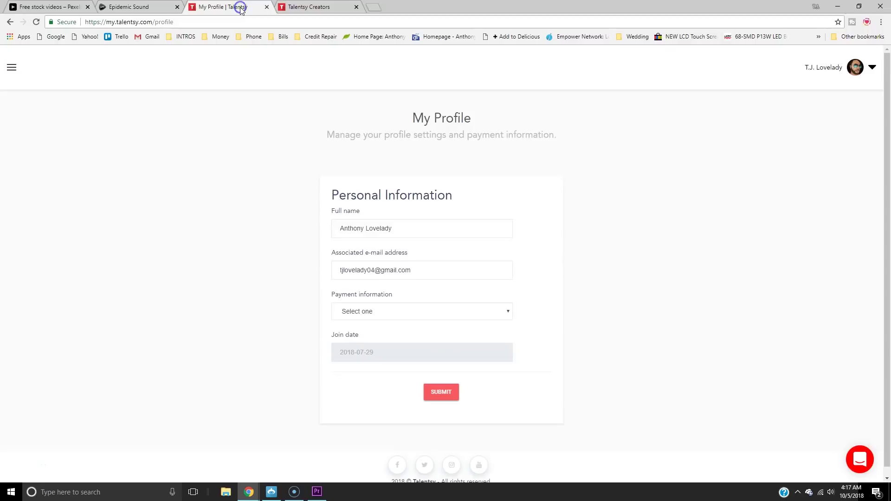
click(300, 7)
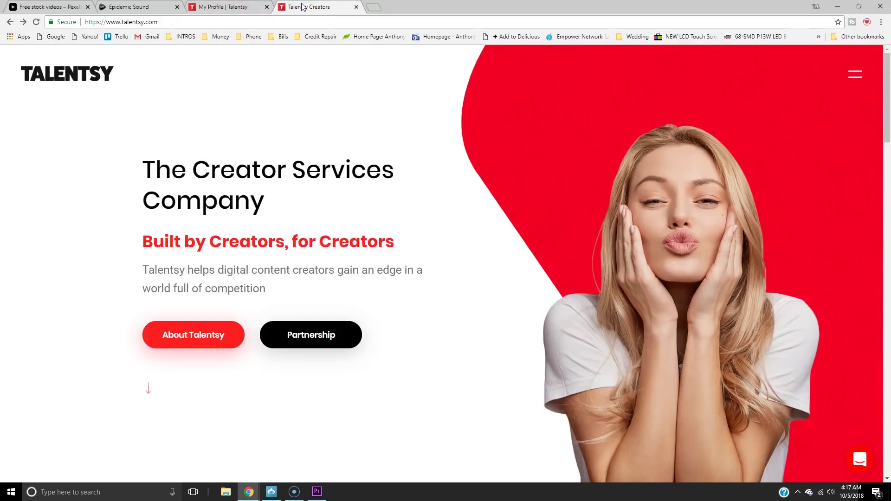
scroll(482, 273, down, 8)
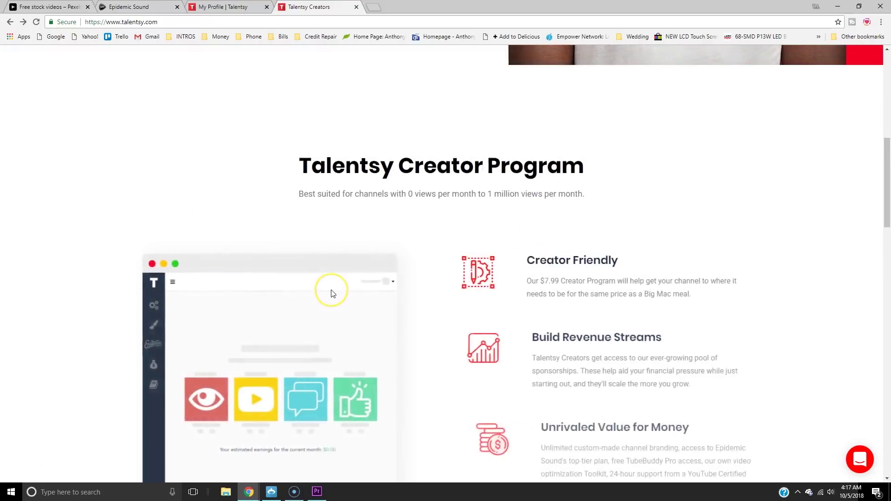
scroll(330, 290, down, 2)
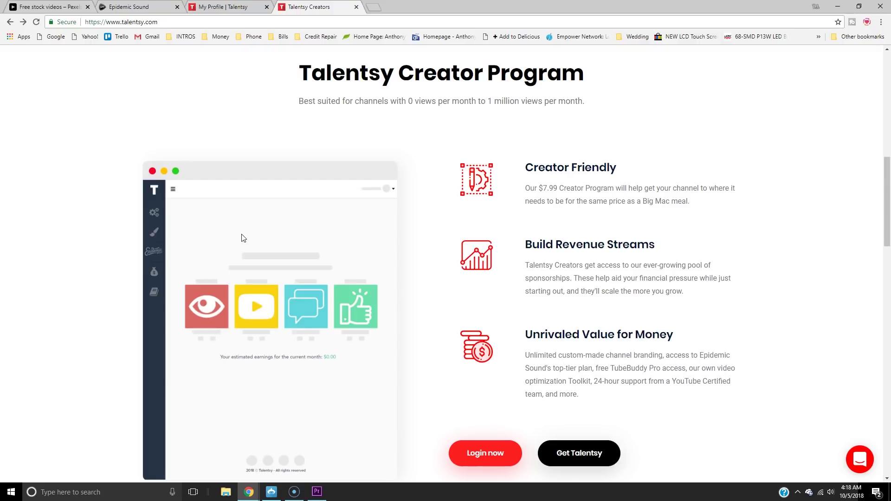
click(273, 290)
Step: Look over the staff picks and curated collections on the Epidemic Sound home page
click(127, 7)
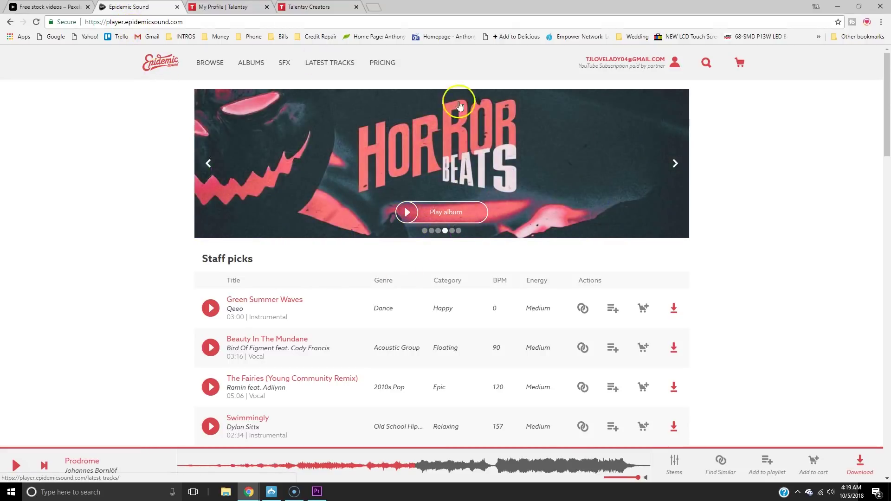
scroll(97, 249, down, 6)
scroll(134, 292, down, 4)
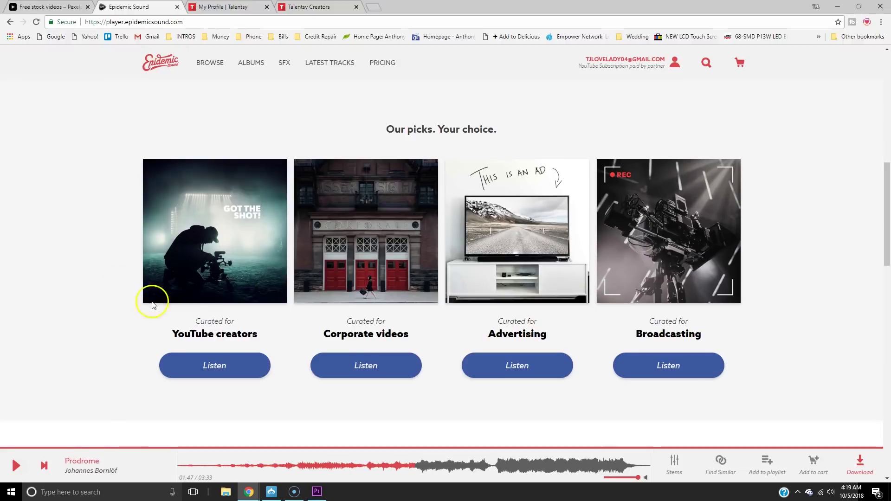
scroll(168, 320, up, 7)
scroll(168, 320, up, 3)
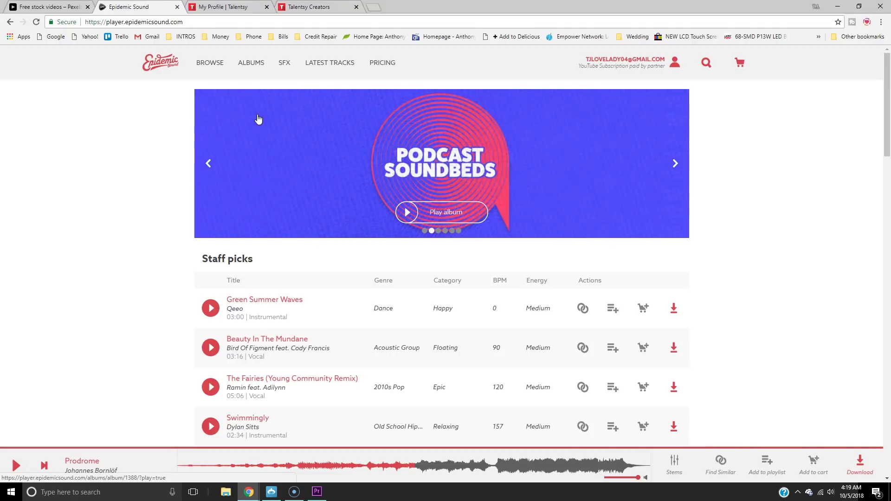
Step: Browse Epidemic Sound's music by genre and filter the tracks to Drama under Film
key(alt+Left)
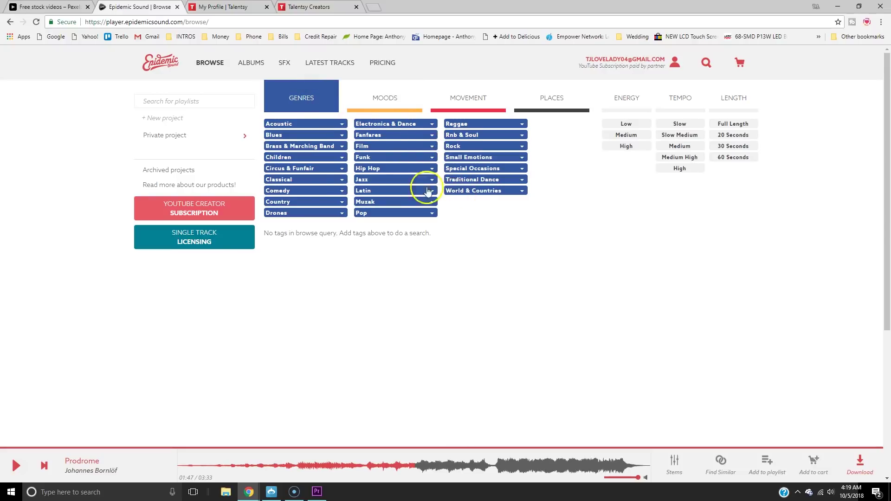
click(432, 147)
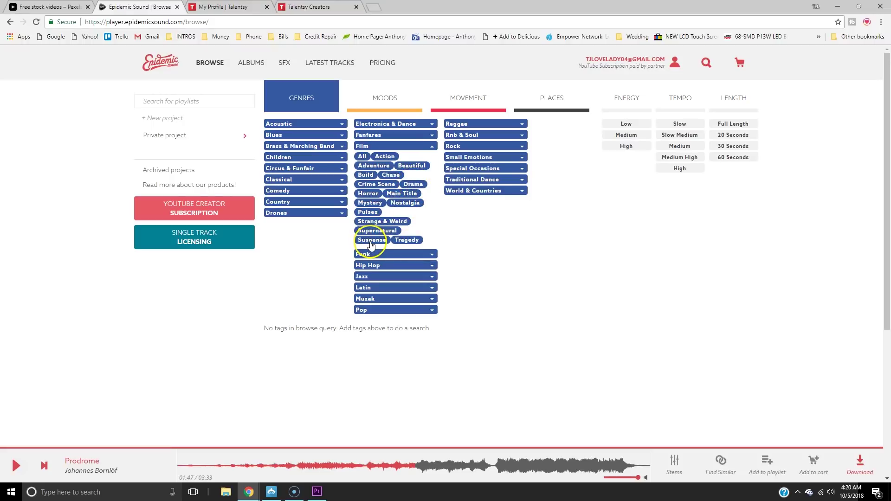
click(414, 188)
click(414, 186)
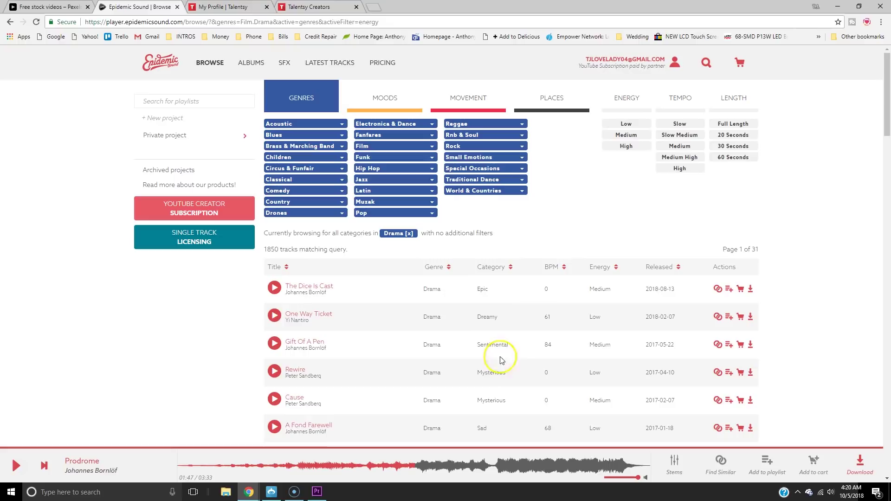
Step: Preview the track One Way Ticket from the Drama results and download its full mix
scroll(507, 383, down, 4)
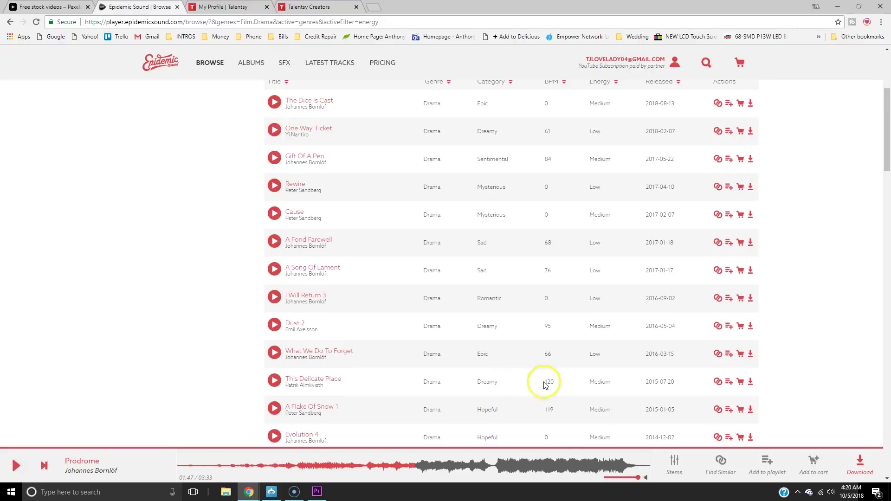
click(275, 132)
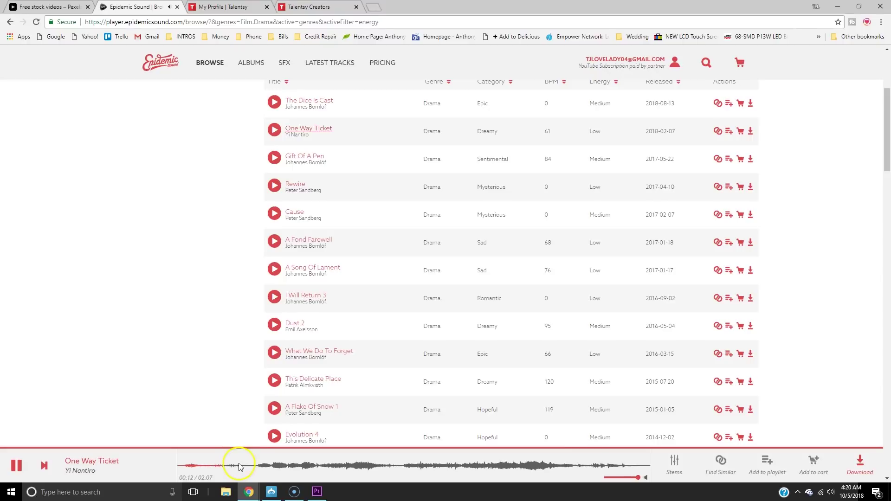
click(13, 463)
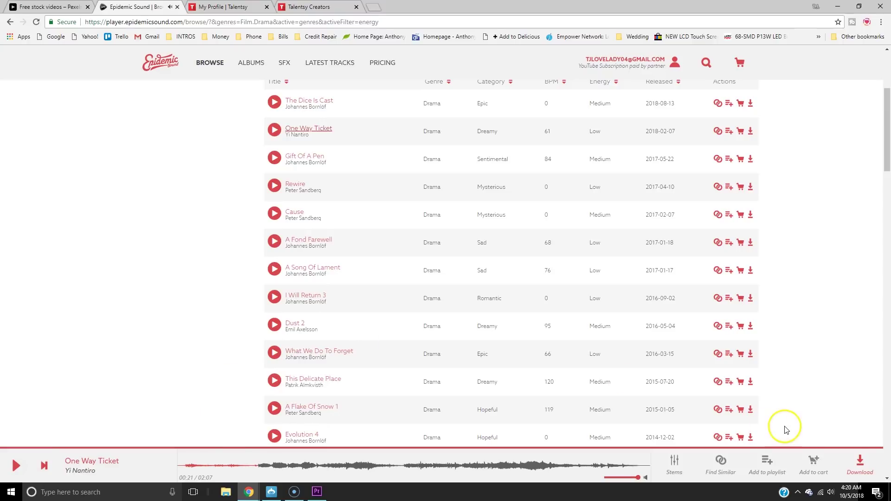
click(861, 467)
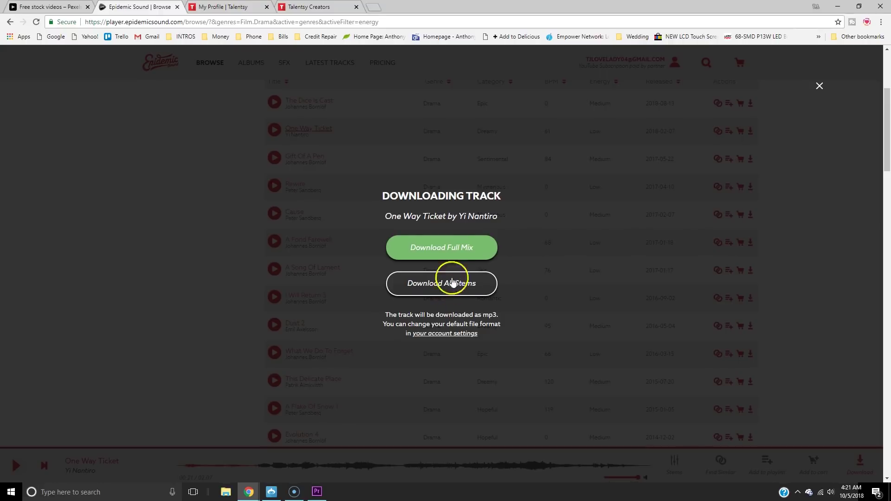
click(453, 252)
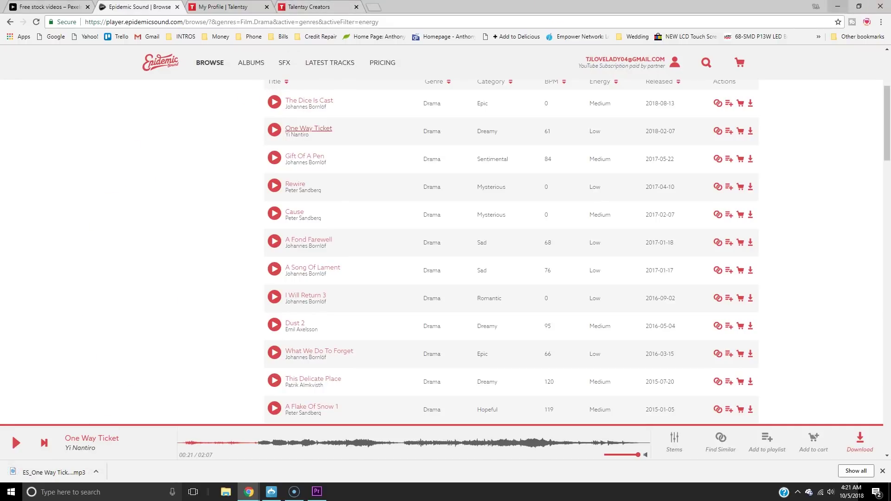
Step: Switch to Premiere Pro, import the downloaded One Way Ticket MP3 into the project, and create a sequence from it
click(837, 7)
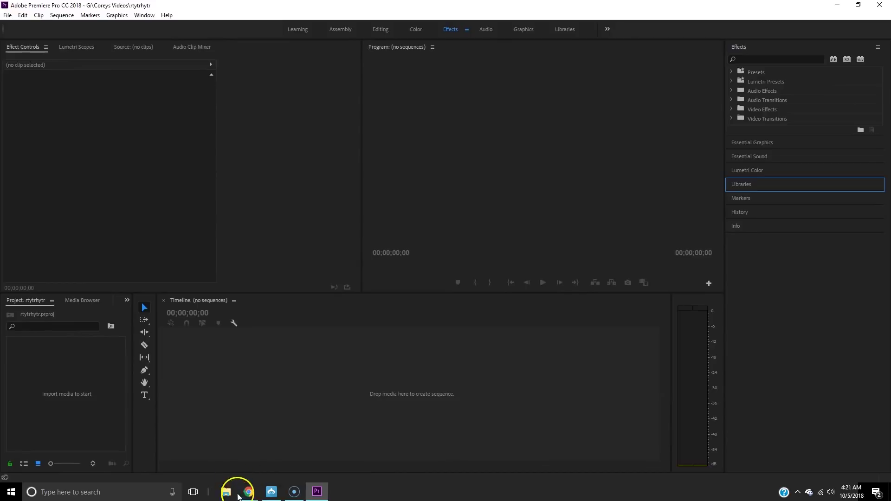
mouse_move(272, 490)
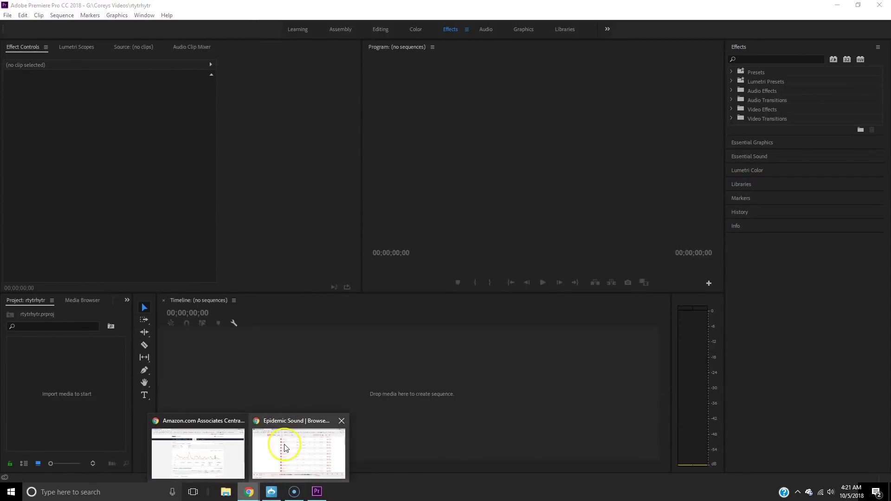
click(286, 448)
click(248, 491)
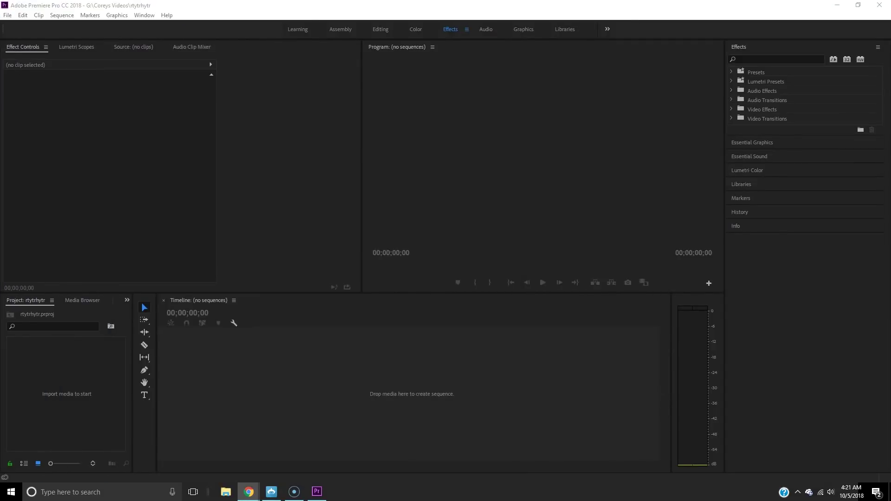
drag(90, 430, 79, 387)
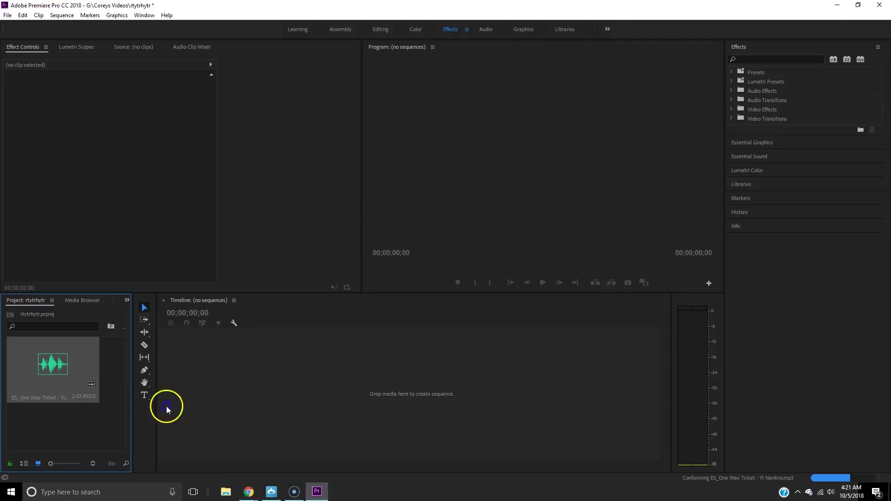
click(288, 371)
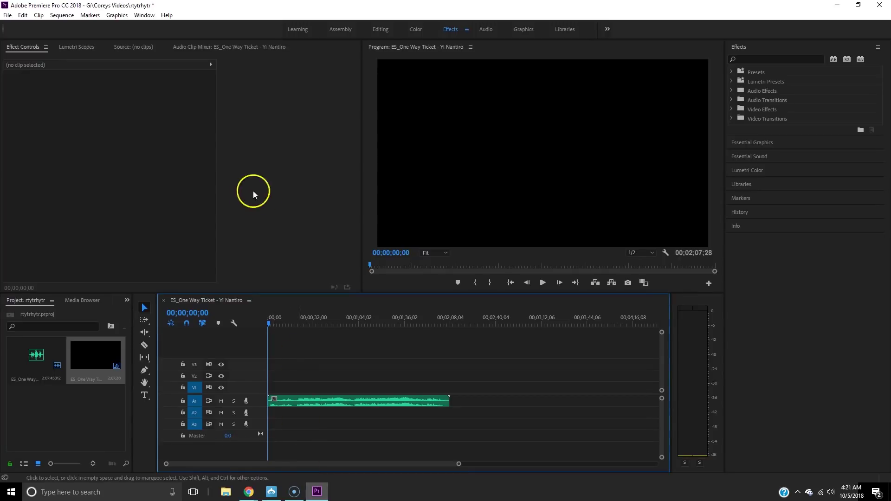
Step: Switch to Chrome and download the Memory of a Woman clip from the people category on Pexels Videos
key(alt+Tab)
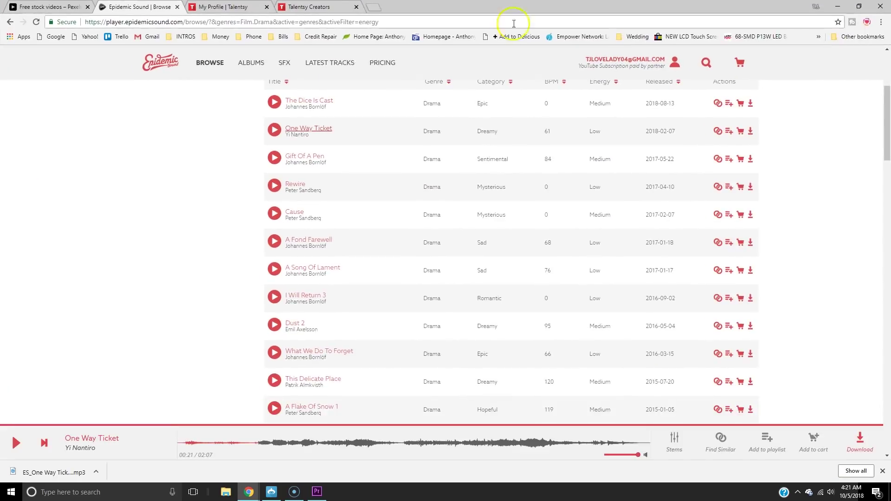
click(91, 8)
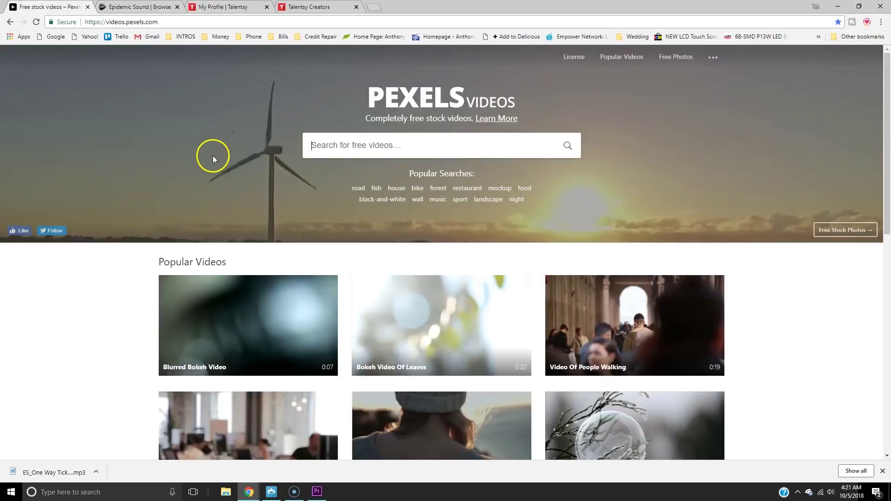
scroll(340, 190, down, 3)
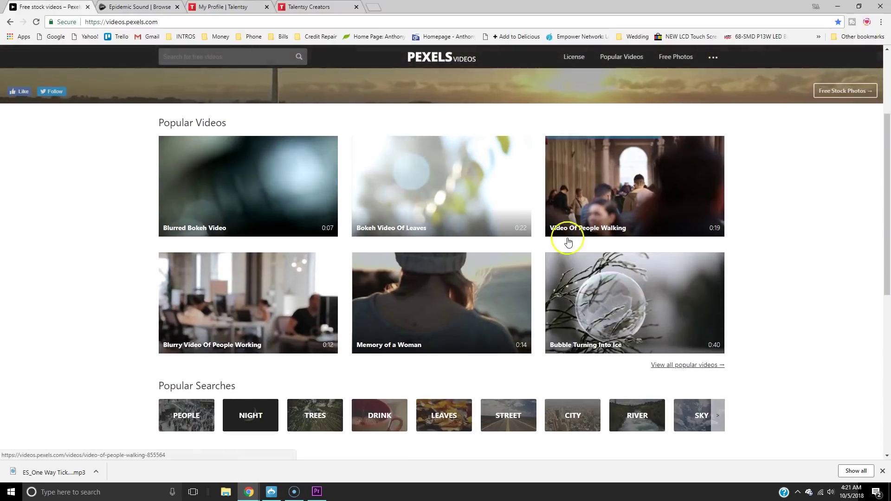
mouse_move(410, 273)
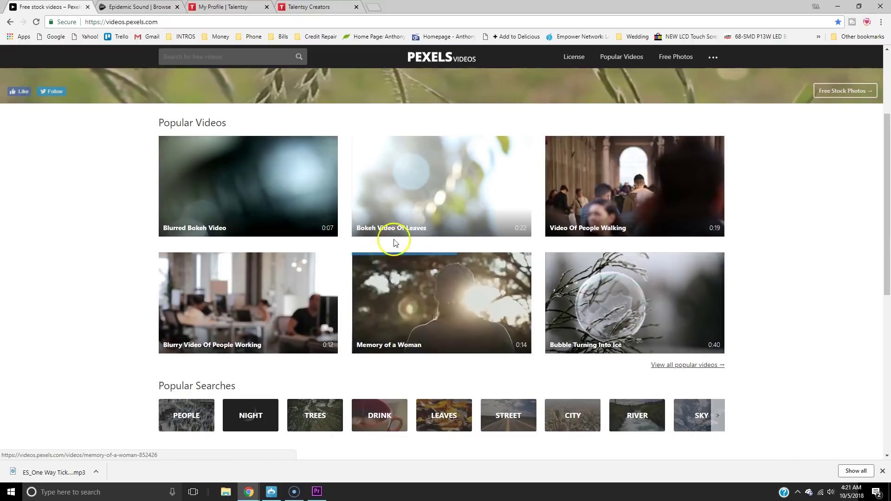
click(197, 419)
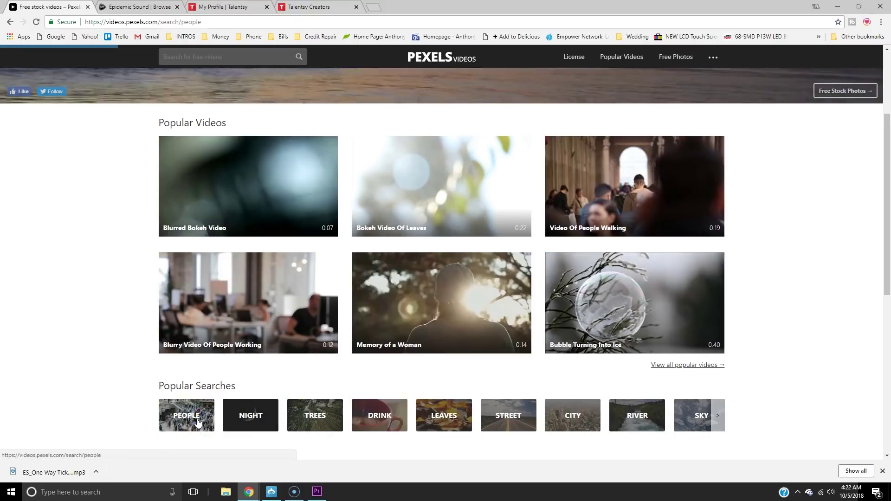
click(310, 323)
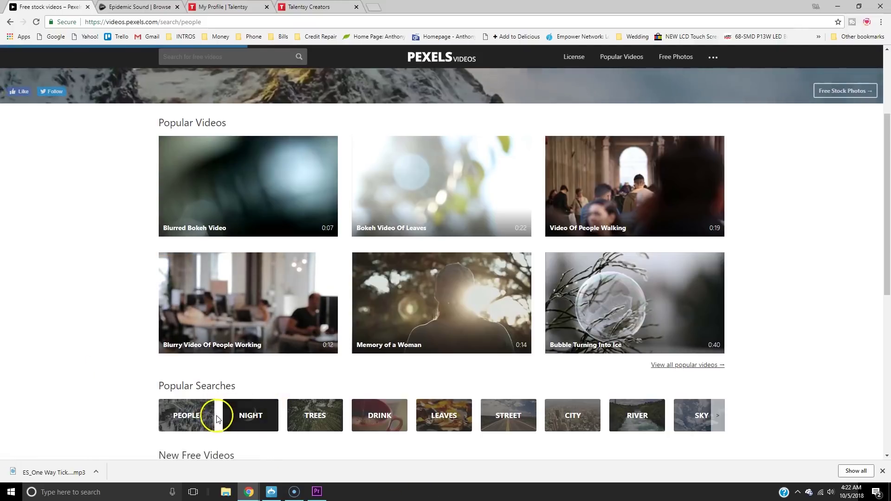
click(186, 417)
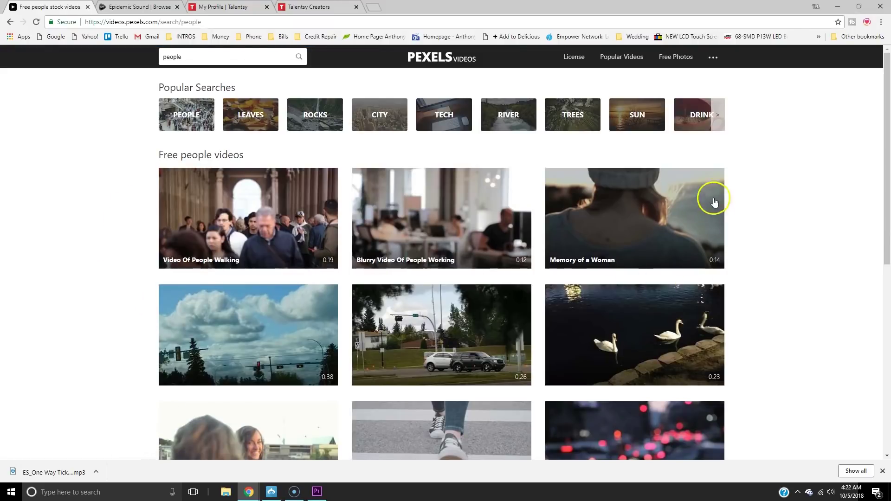
click(617, 226)
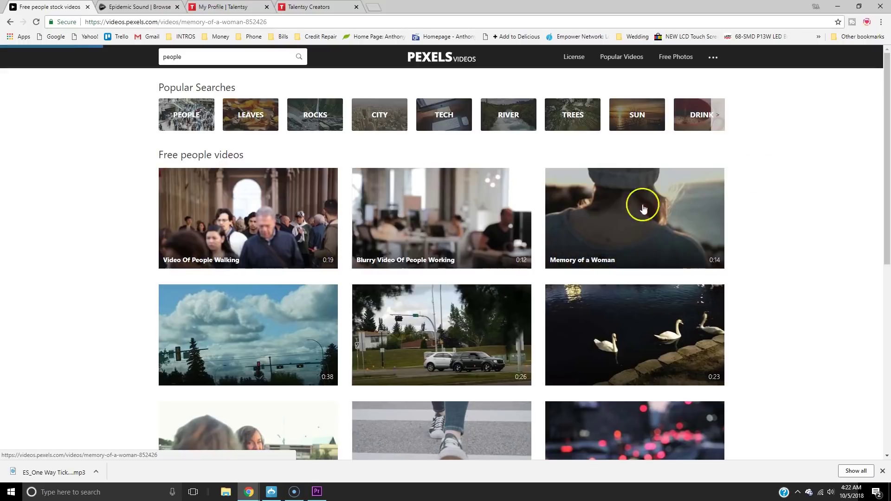
click(825, 179)
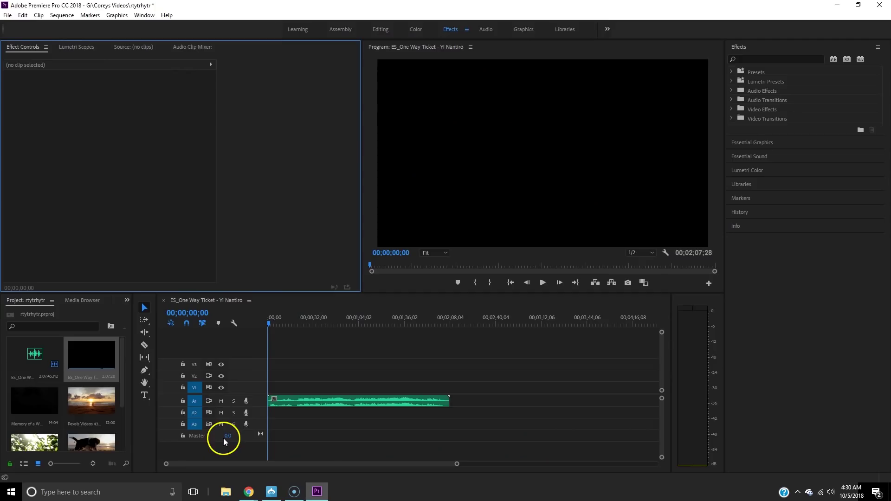
Step: In Premiere Pro, place the Memory of a Woman clip at the start of video track V1 above the music
scroll(93, 394, down, 2)
scroll(117, 396, up, 2)
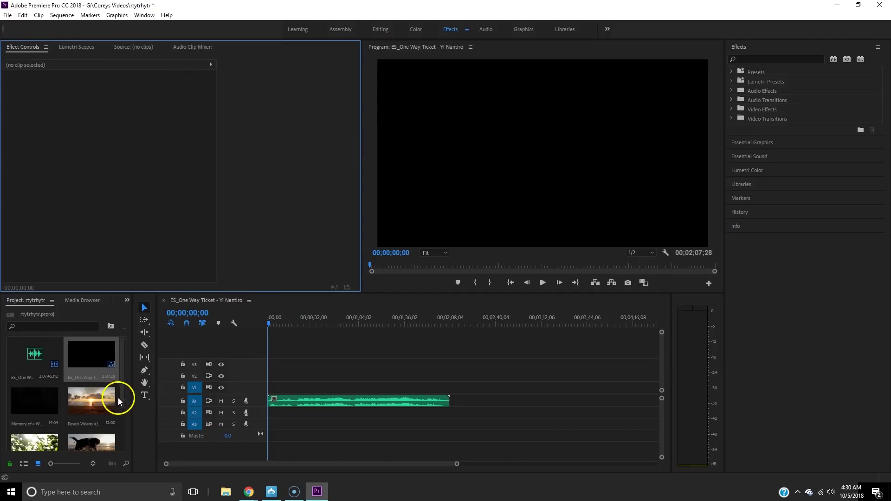
drag(28, 399, 276, 387)
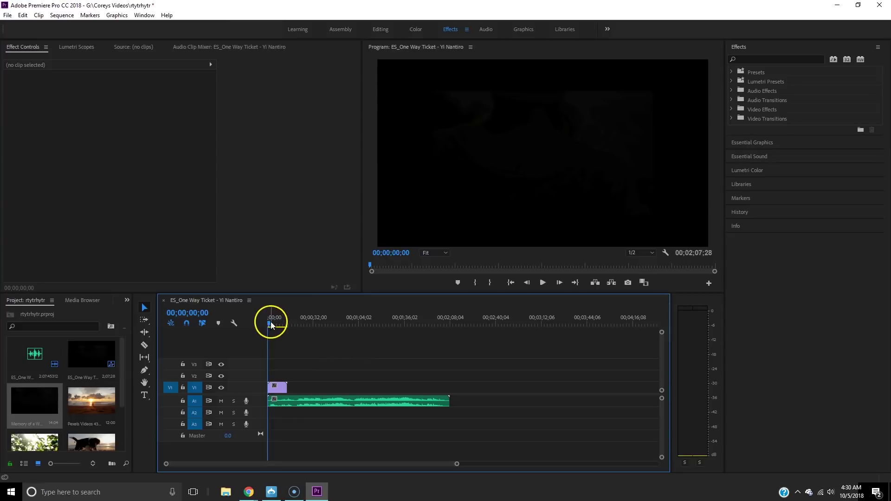
Step: Set the Memory of a Woman clip's scale to 150 and play back its opening
click(277, 387)
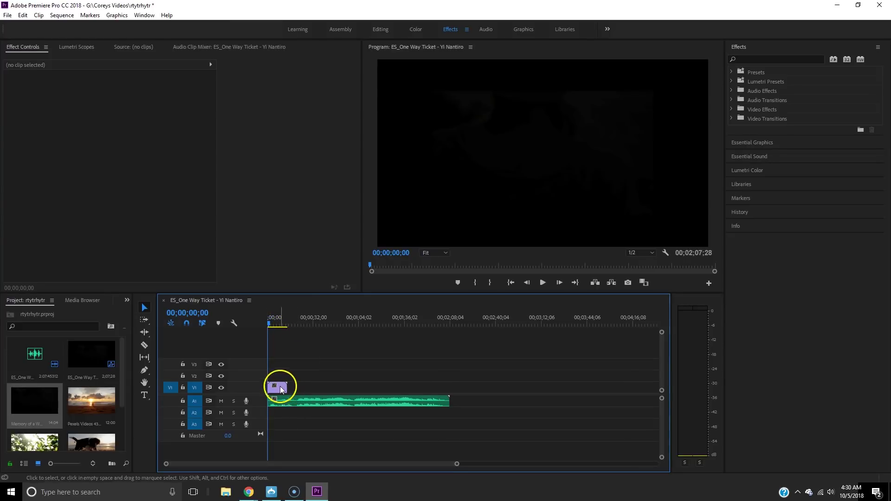
click(114, 104)
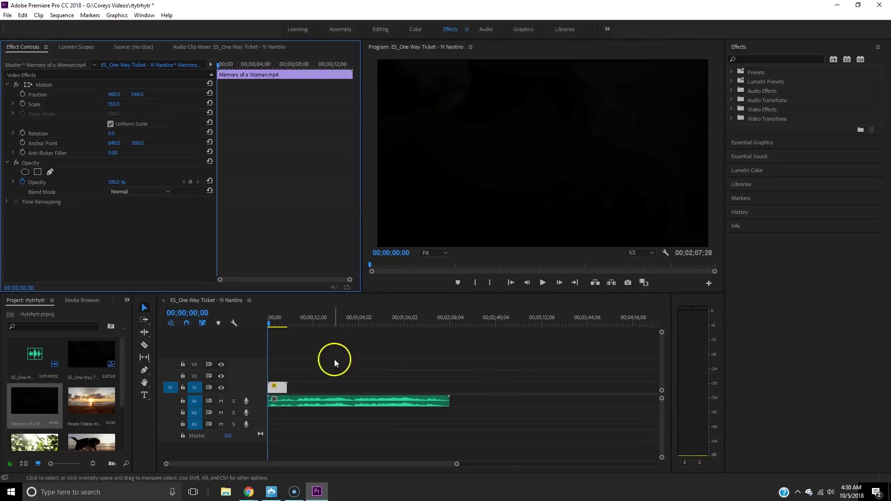
key(space)
key(space)
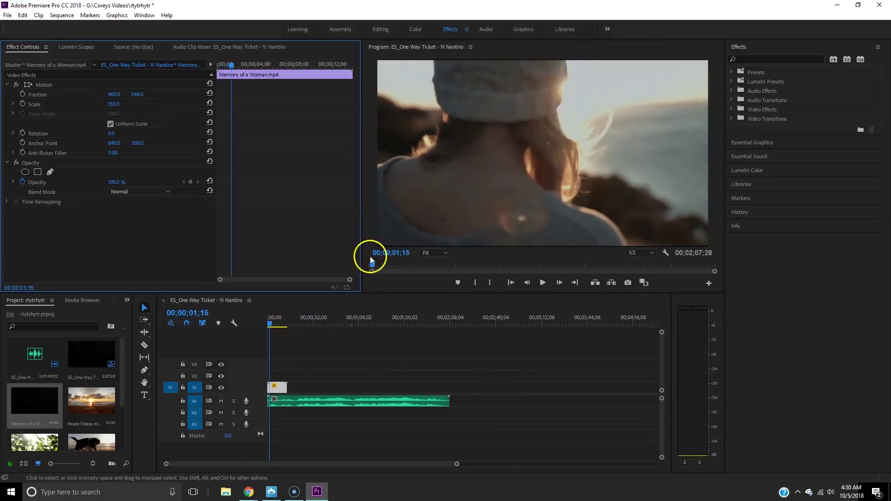
Step: Set the Memory of a Woman clip's horizontal position to 958 and its scale to 155, and play it back from the start
drag(114, 94, 116, 104)
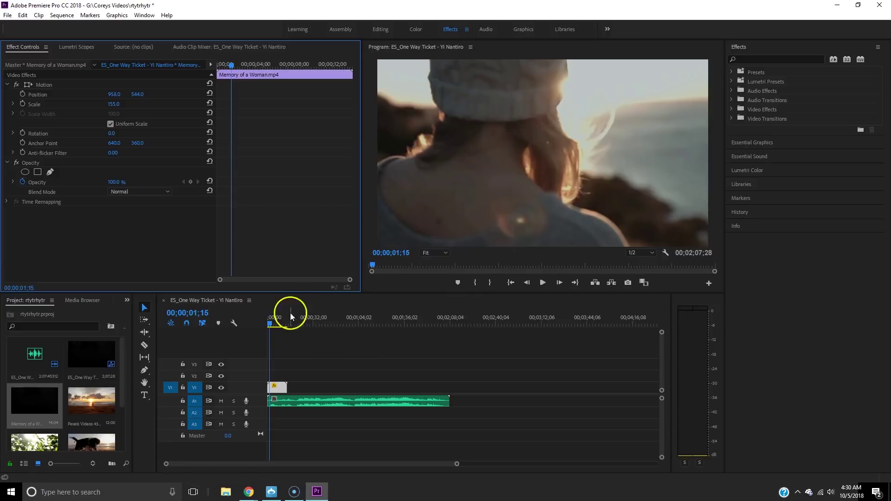
click(269, 325)
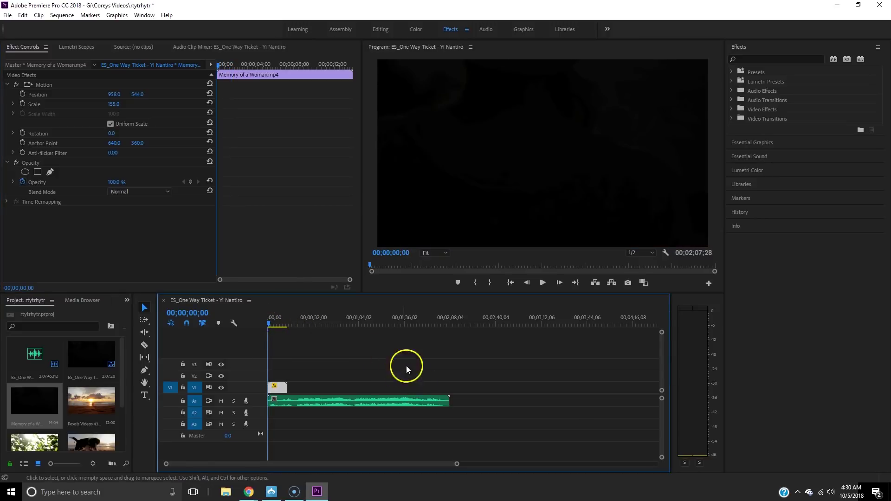
key(space)
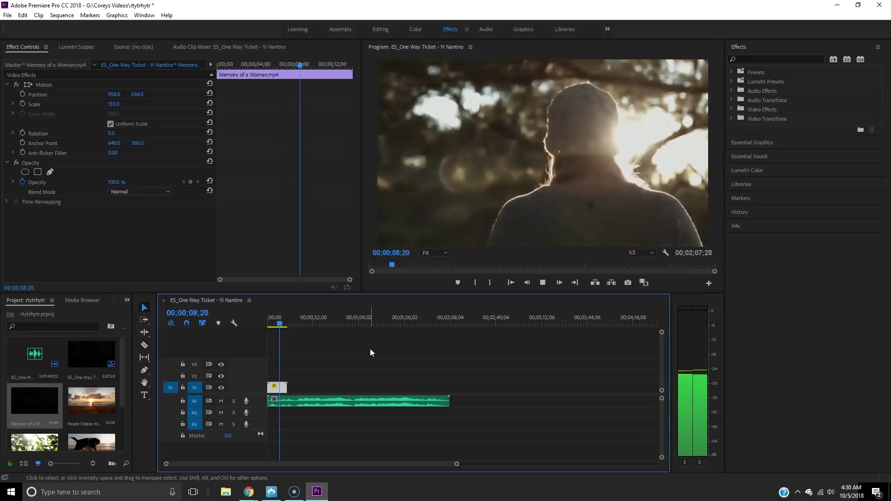
key(space)
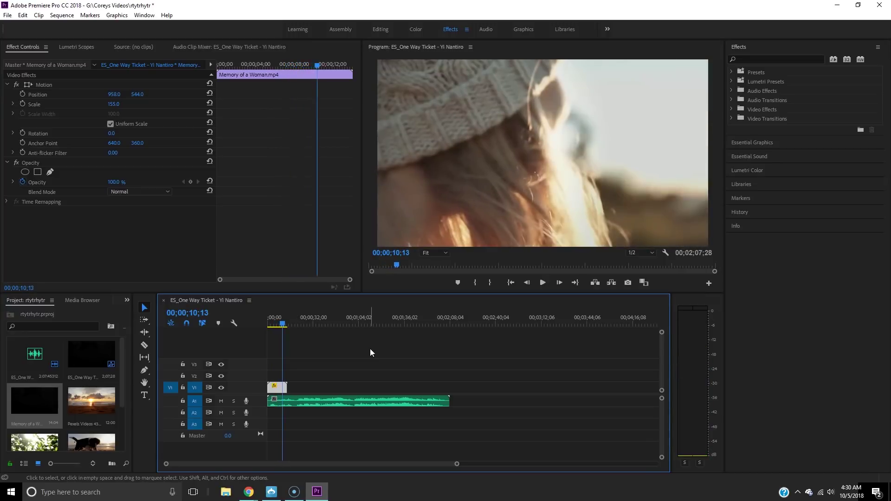
Step: Split the Memory of a Woman clip at 00;00;10;06 and move the remainder along V1 to about 00;01;47
click(527, 282)
click(527, 283)
click(527, 282)
click(527, 282)
click(527, 283)
click(527, 283)
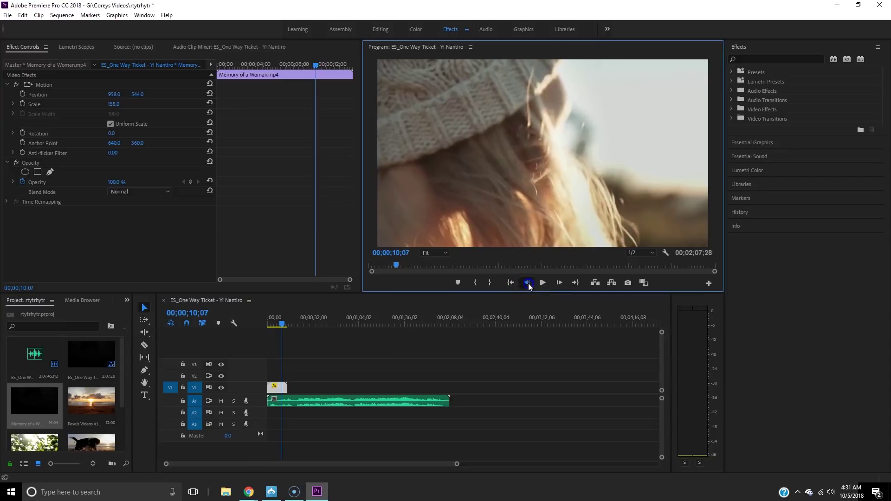
click(527, 282)
click(527, 282)
click(527, 283)
click(563, 287)
click(563, 288)
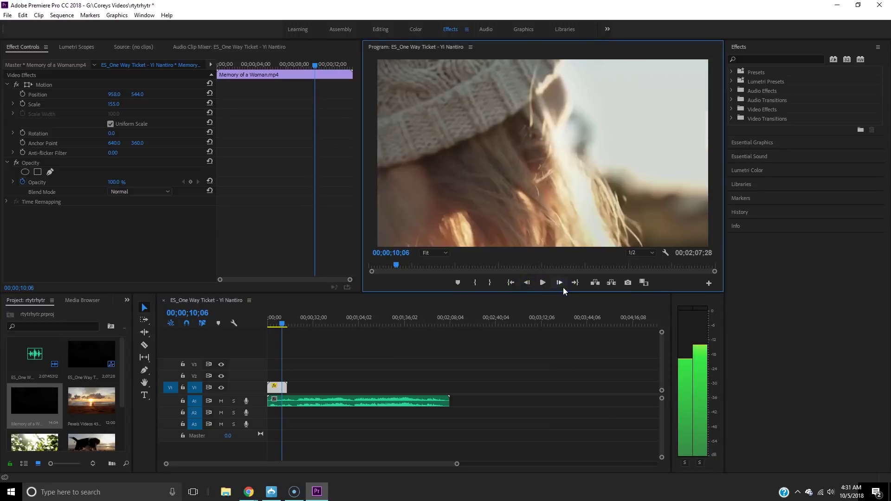
click(145, 345)
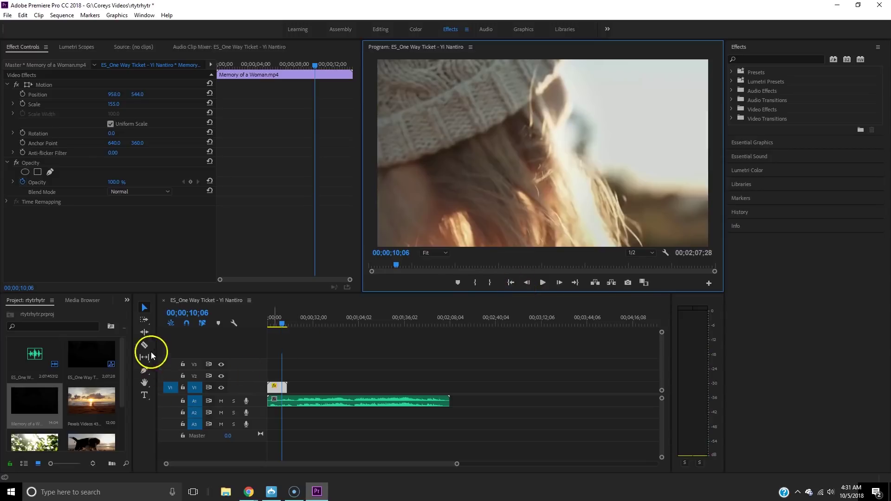
click(283, 387)
key(v)
drag(284, 388, 422, 393)
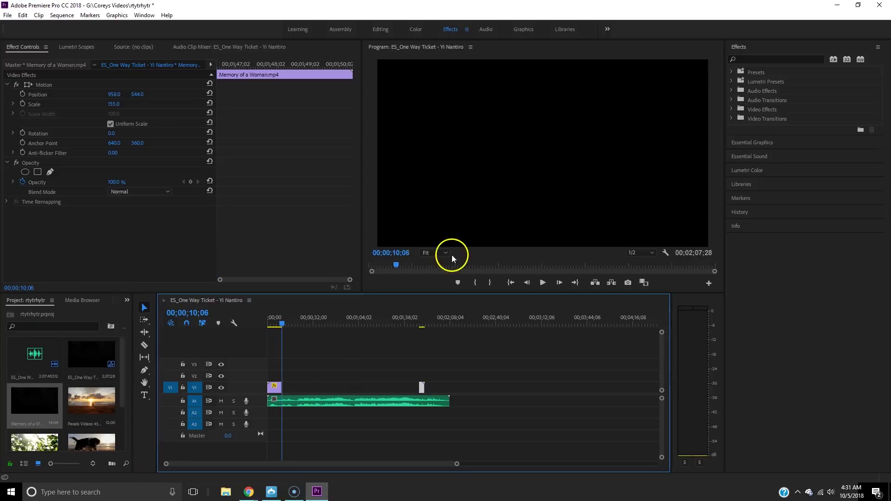
Step: Place the beach puppy clip directly after the shortened Memory of a Woman clip on V1 and play back the transition between them
mouse_move(287, 324)
mouse_down()
mouse_move(261, 326)
mouse_move(280, 331)
mouse_up()
drag(104, 442, 286, 392)
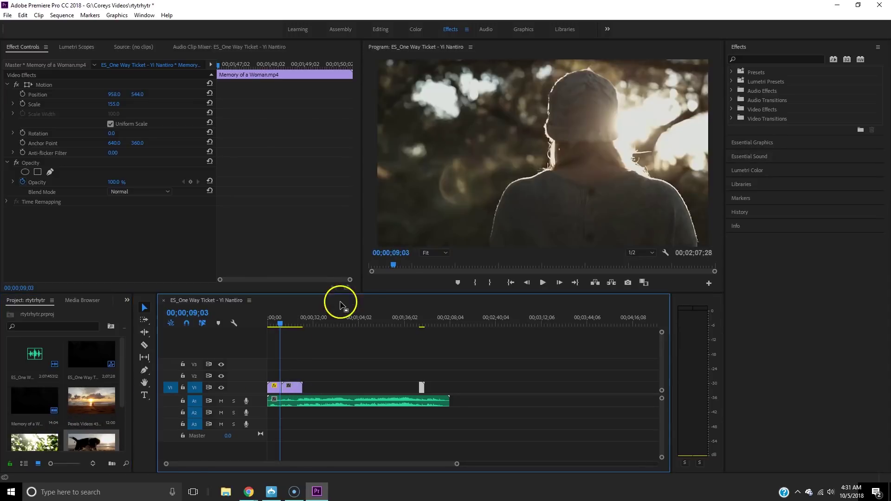
click(278, 325)
key(space)
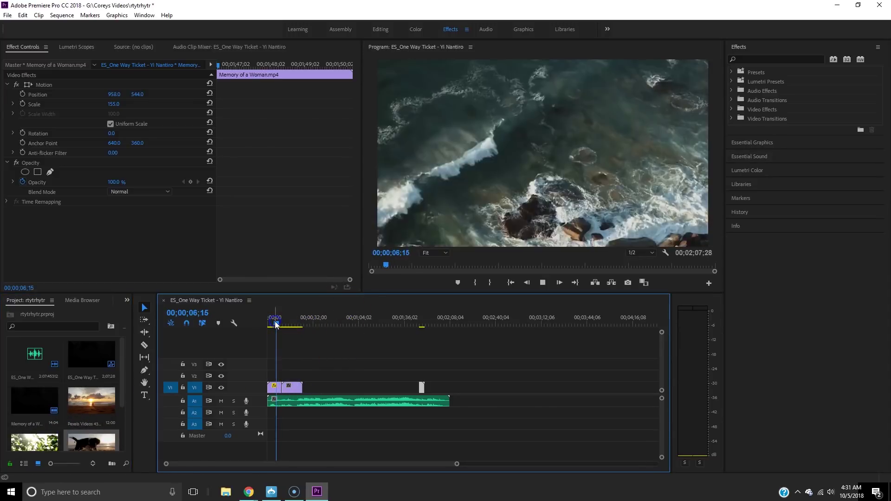
click(285, 367)
click(284, 400)
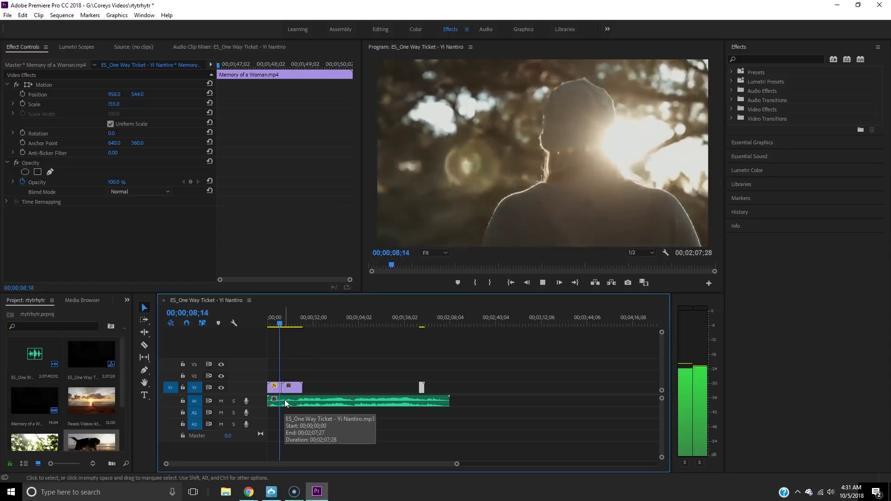
click(292, 419)
click(293, 424)
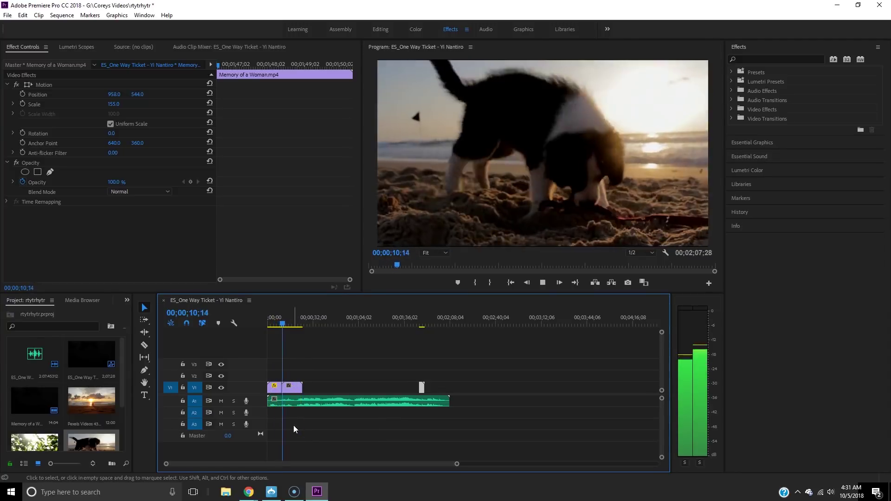
click(324, 375)
click(321, 433)
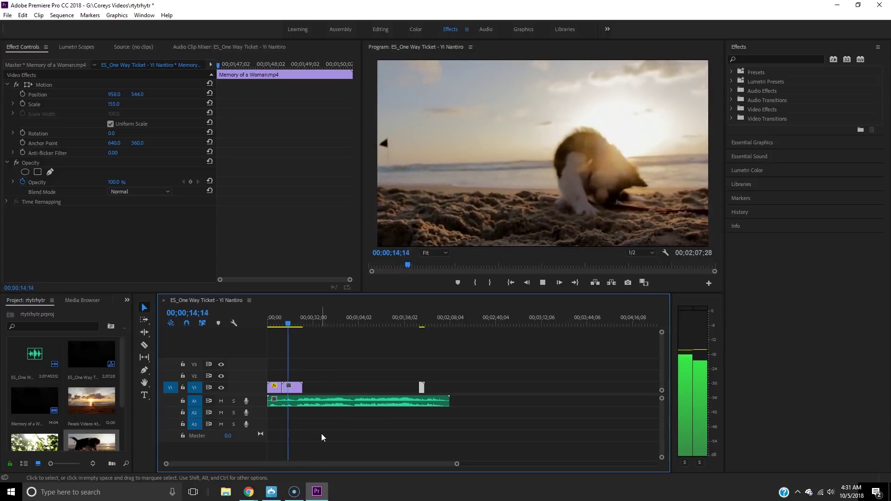
key(space)
click(287, 339)
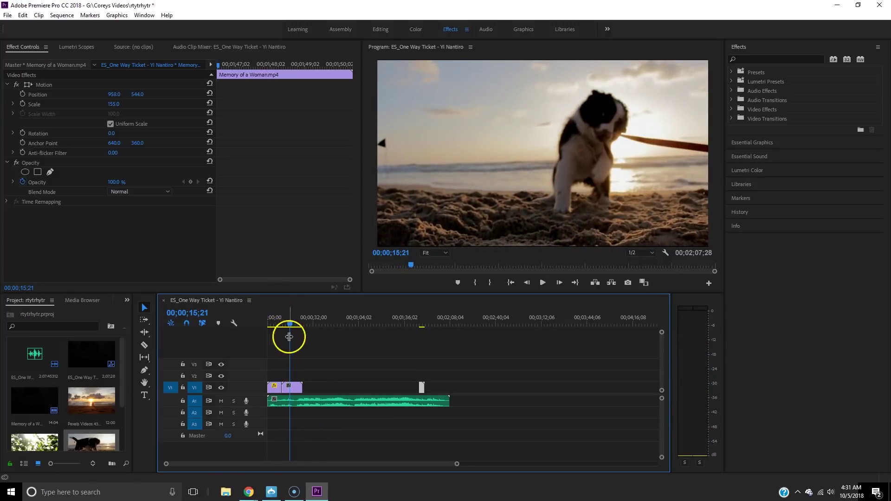
Step: Split the puppy clip at 00;00;15;07 and move the remainder along V1 past the end of the music
drag(293, 326, 281, 326)
key(space)
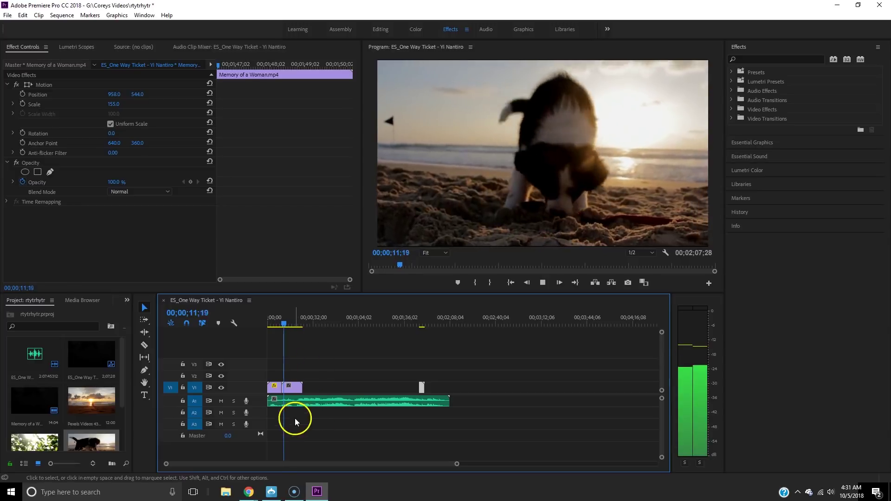
click(145, 344)
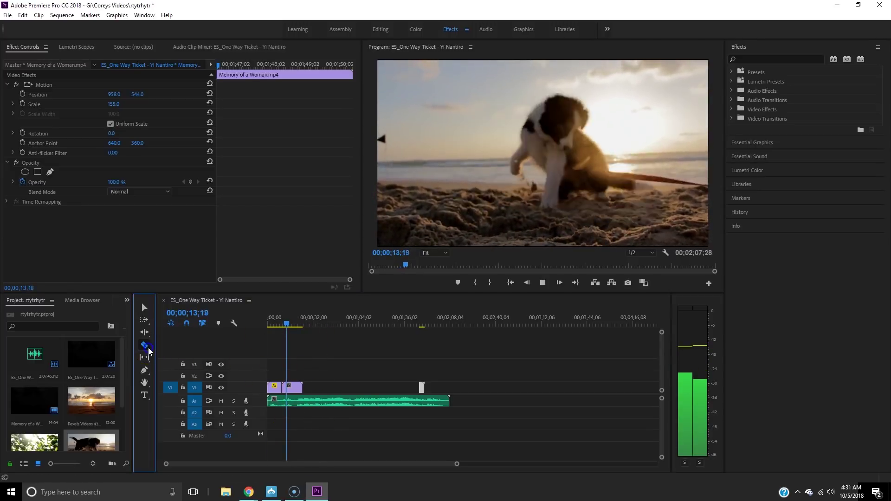
key(space)
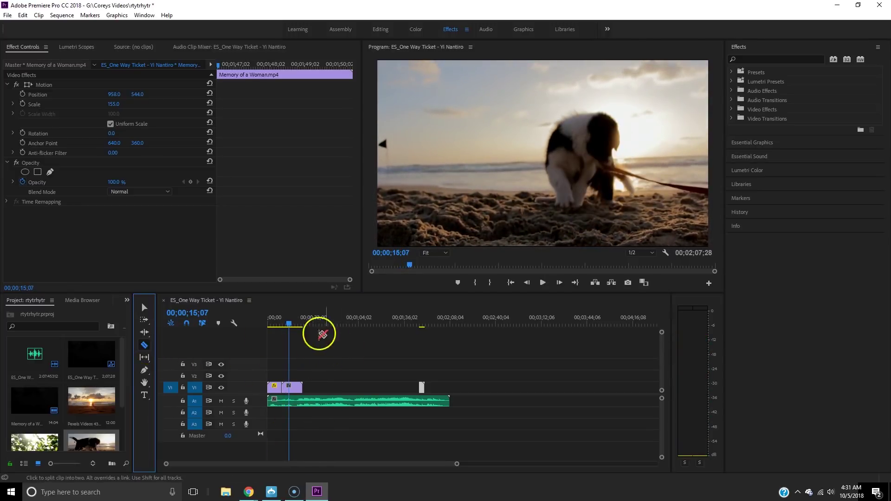
click(293, 387)
click(144, 307)
drag(295, 381, 479, 373)
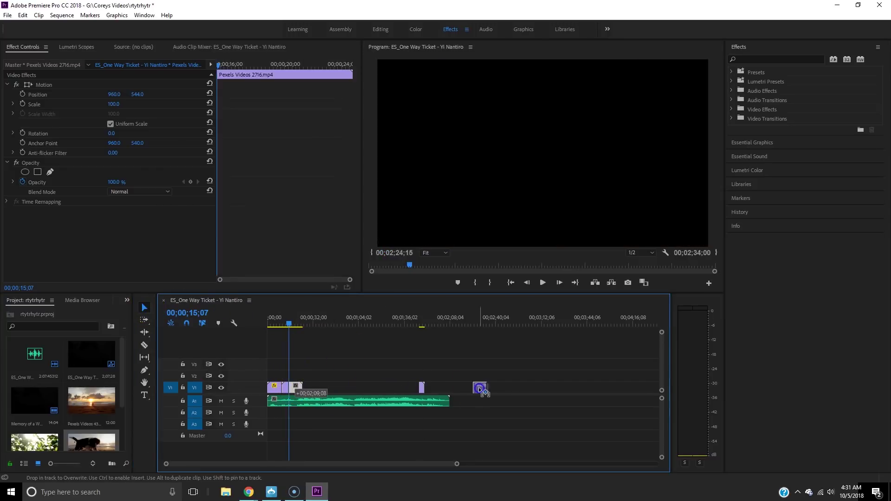
Step: Place the Sun Glaring Down The Trees clip directly after the shortened puppy clip on V1, and set the puppy clip's scale to 101
drag(37, 440, 296, 397)
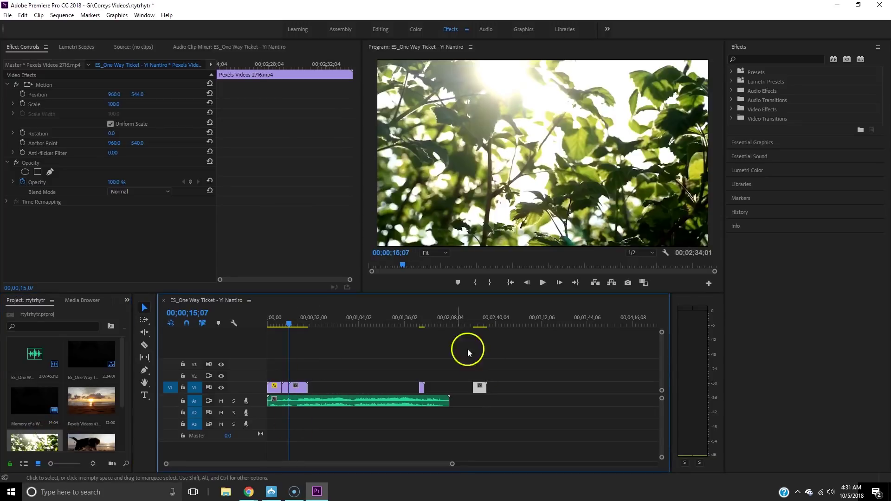
click(286, 387)
click(288, 324)
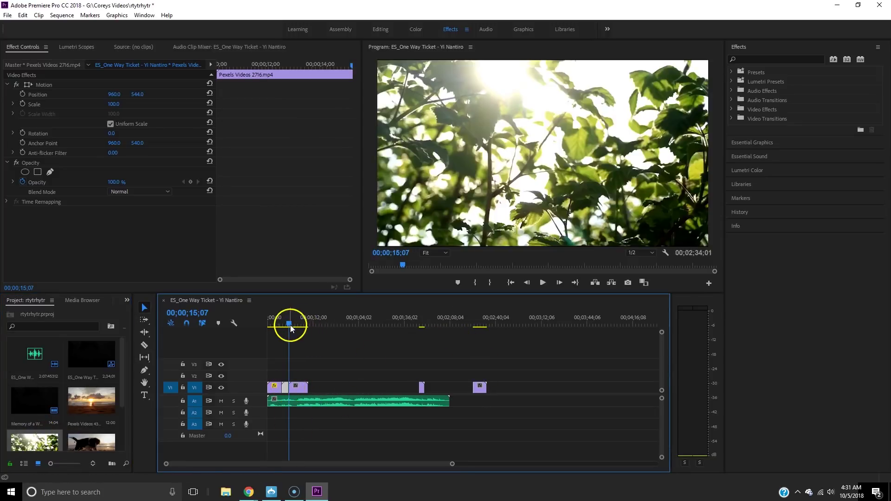
drag(288, 324, 285, 324)
click(117, 104)
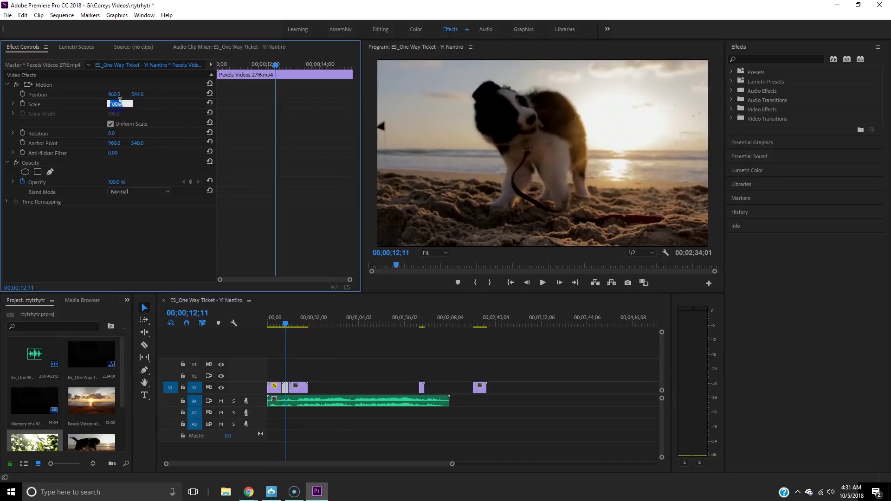
key(Up)
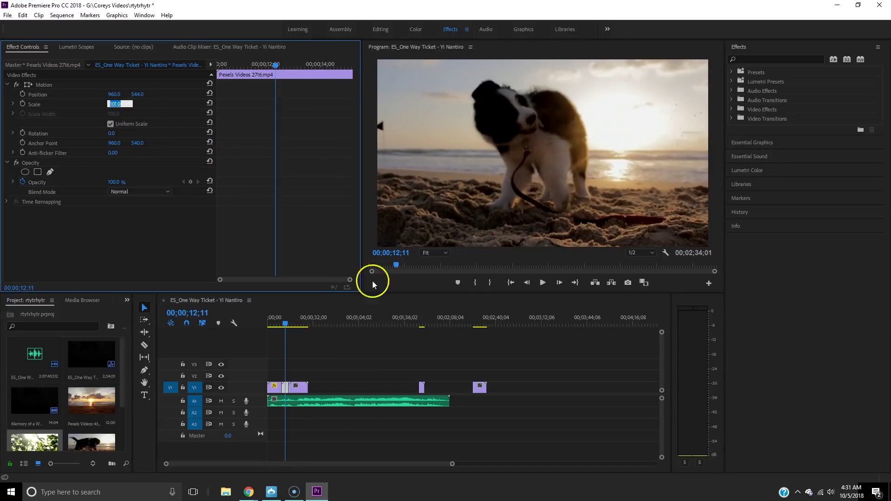
Step: Move the playhead to the start of the Sun Glaring Down The Trees clip and select that clip
click(290, 324)
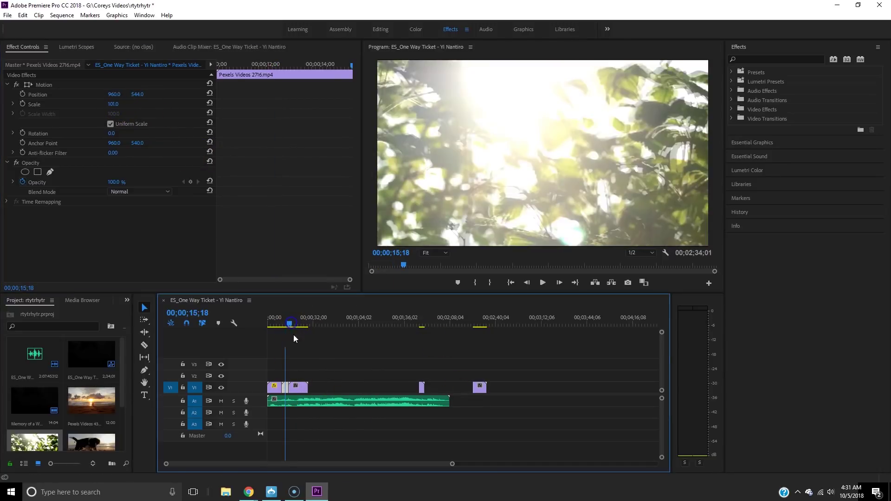
click(300, 387)
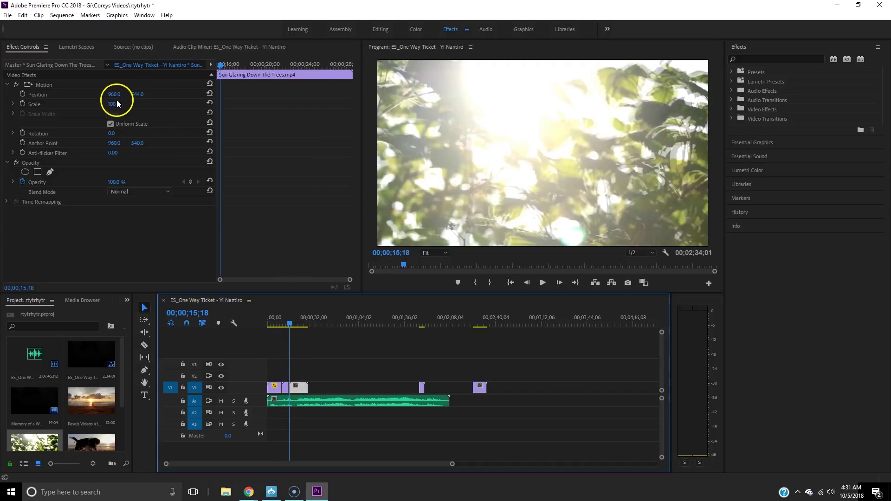
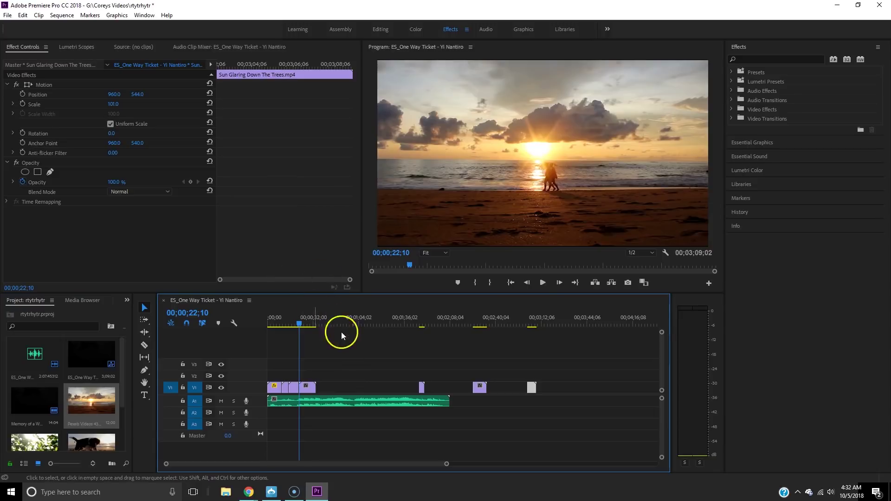
Step: Set the Pexels Videos 4328 sunset clip's scale to 101 and play back the transition into it
click(311, 391)
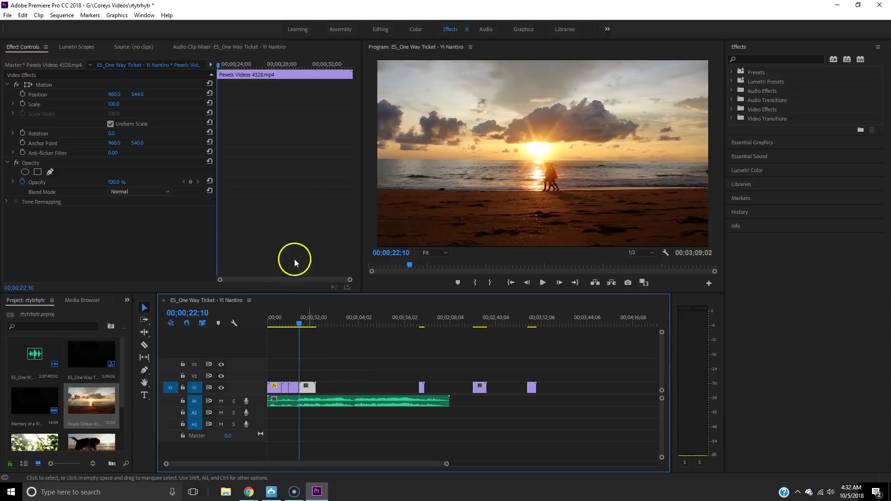
click(117, 104)
key(Up)
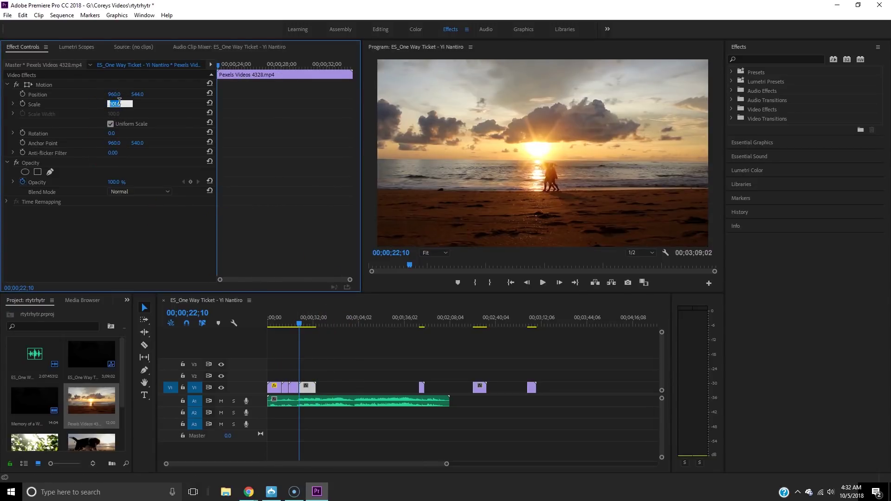
click(297, 325)
key(space)
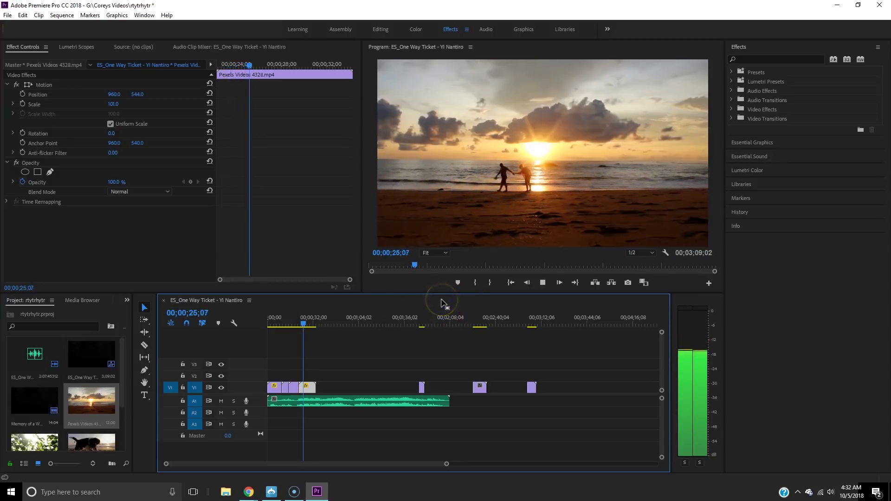
key(space)
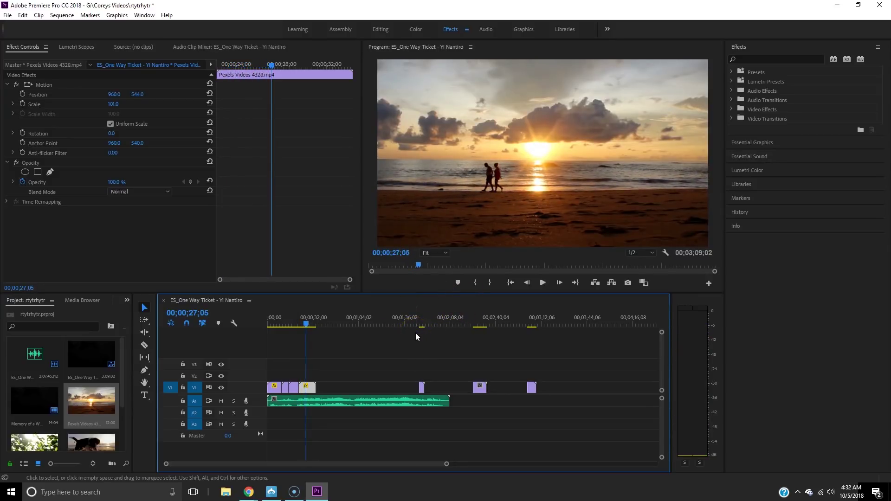
Step: Split the sunset clip at 00;00;27;05 and move the remainder to the far end of V1, beyond the other leftover pieces
click(146, 346)
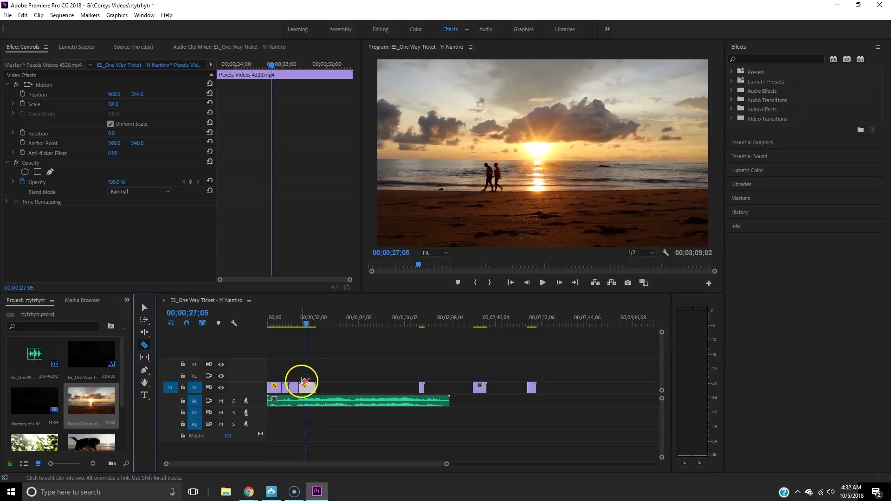
click(305, 387)
click(144, 307)
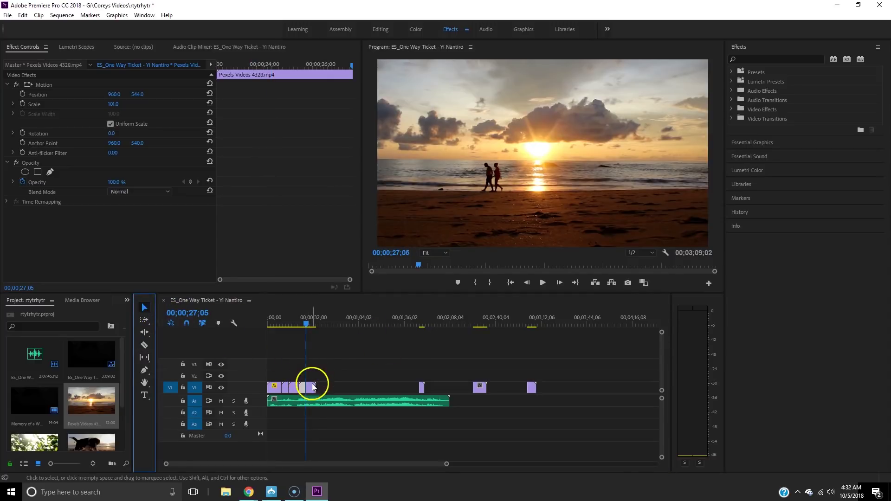
drag(312, 385, 595, 393)
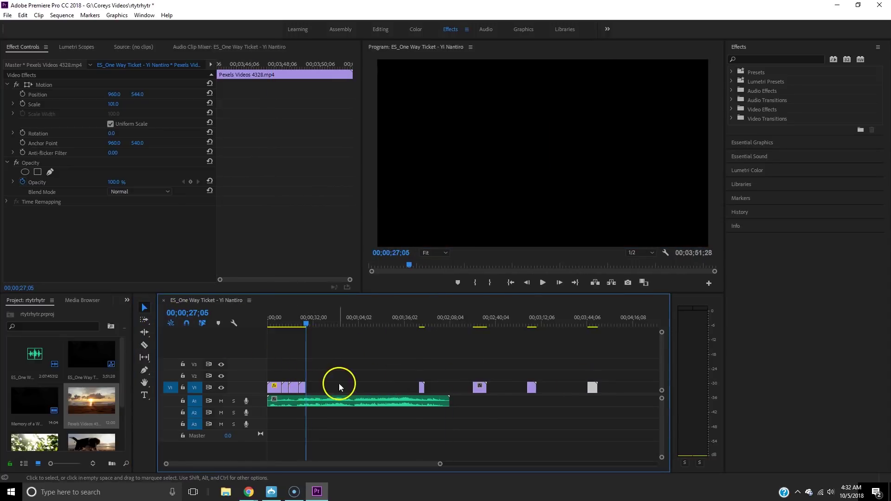
Step: Set the speed of the shortened Pexels Videos 4328 sunset clip on V1 to 70%
click(301, 393)
click(303, 324)
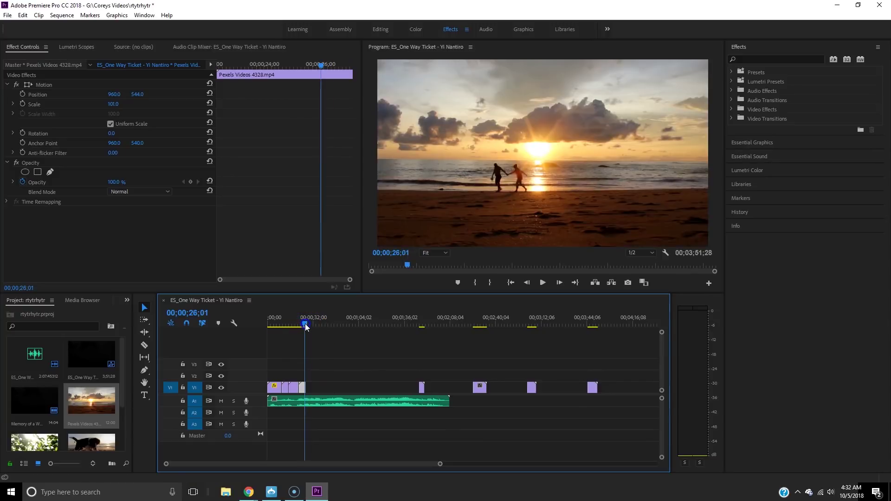
right_click(303, 389)
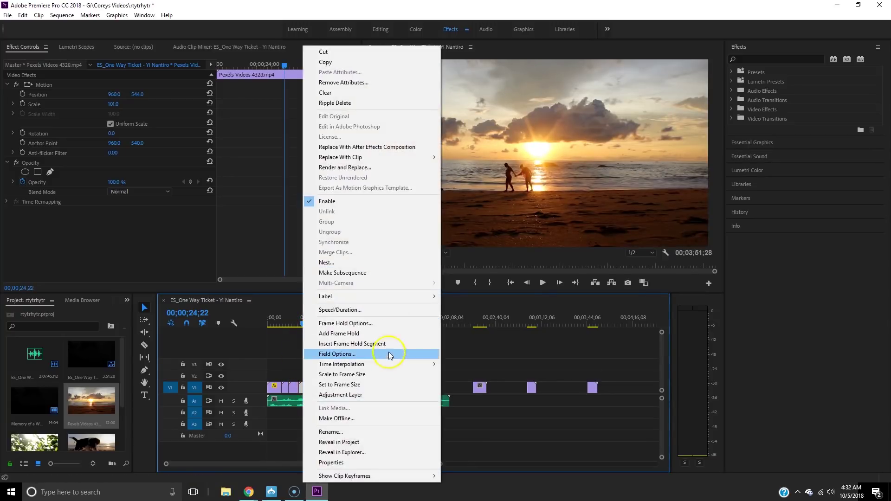
click(355, 310)
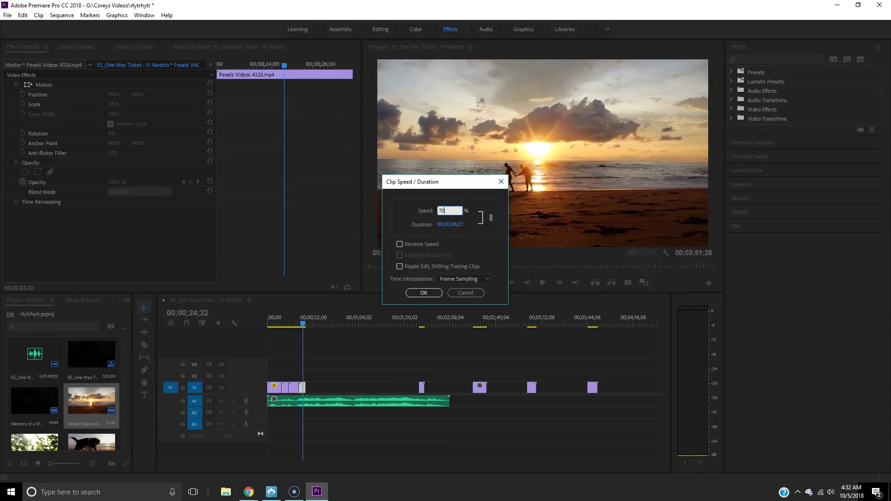
key(Return)
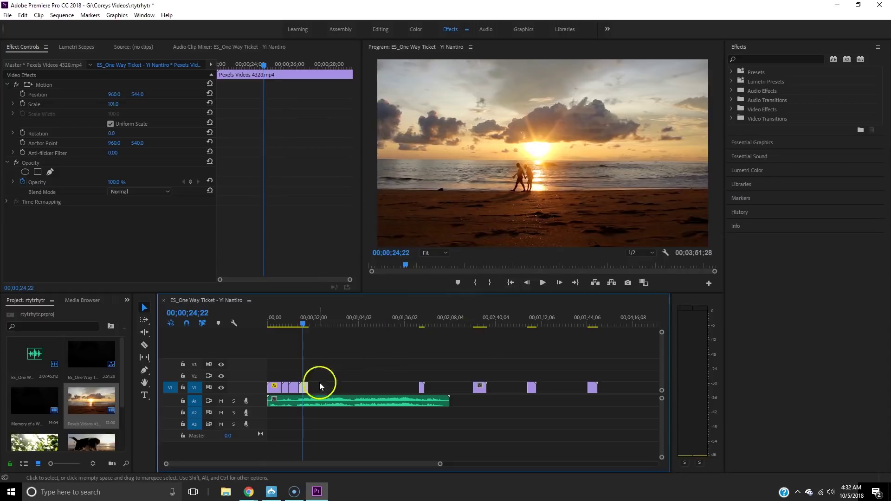
Step: Set the slowed sunset clip's time interpolation to Optical Flow
right_click(304, 386)
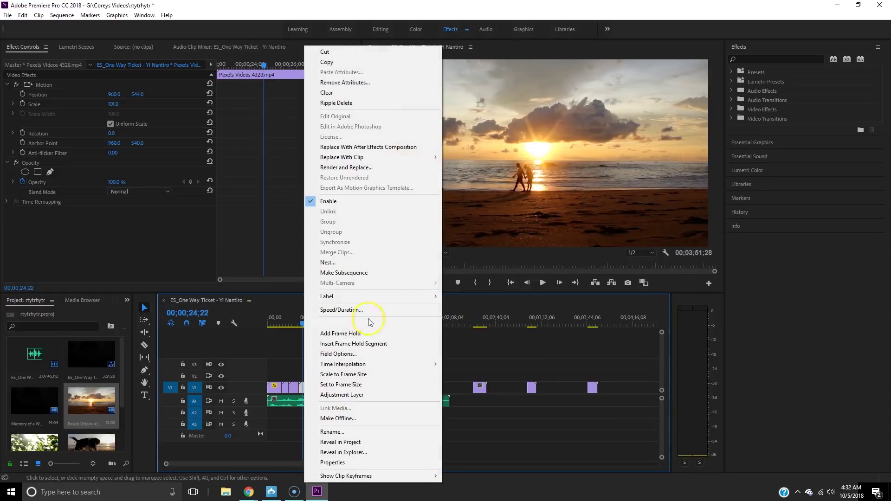
mouse_move(393, 479)
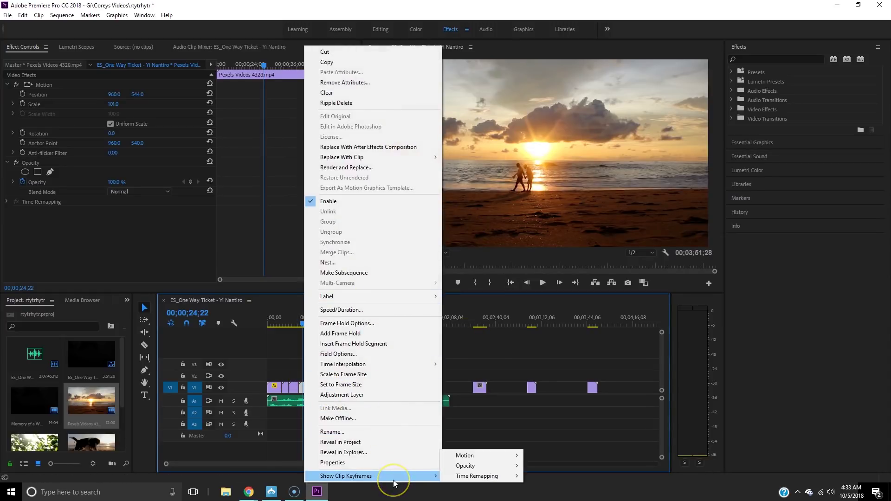
mouse_move(458, 479)
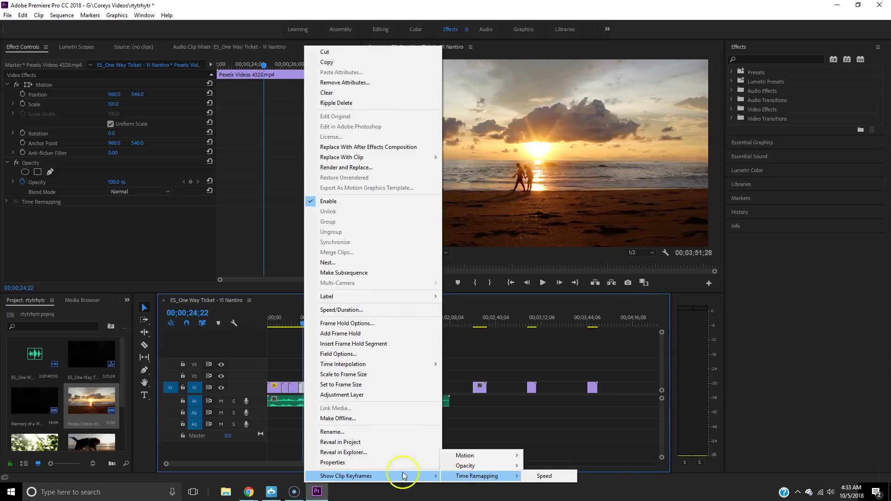
mouse_move(366, 366)
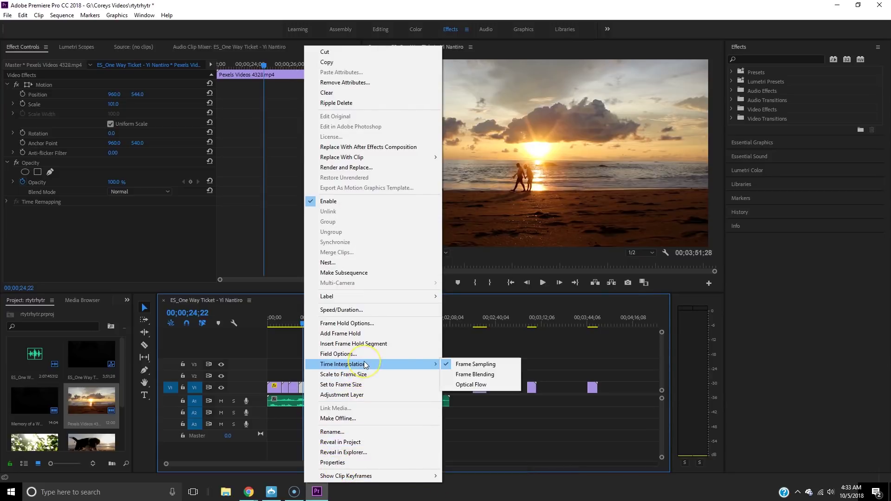
click(506, 384)
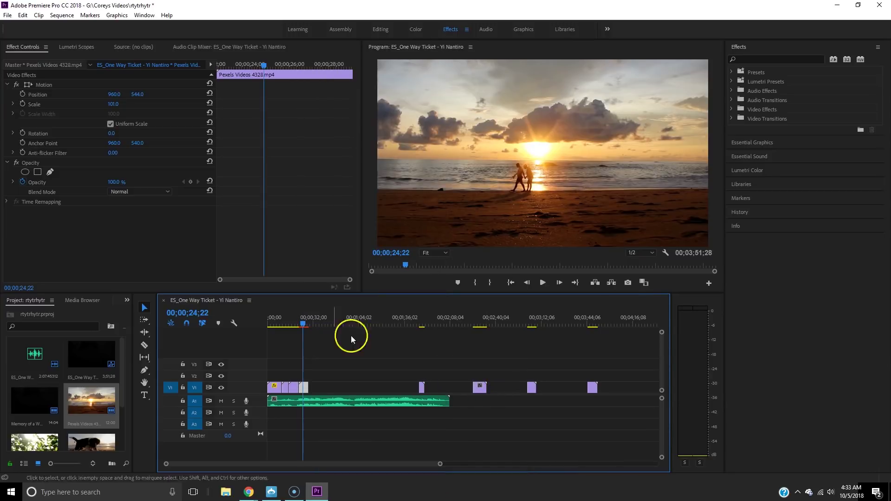
Step: Play through the slowed sunset clip, split it at 00;00;27;28 and delete the piece after the cut
click(301, 326)
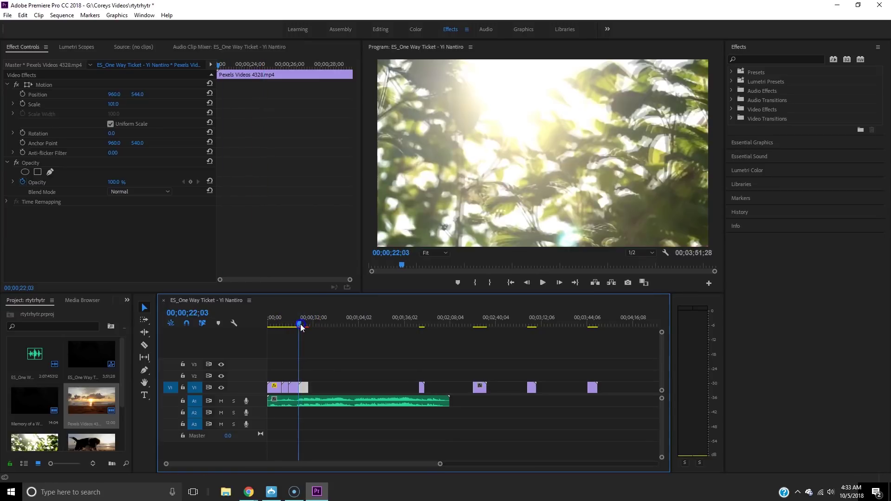
drag(301, 327, 301, 328)
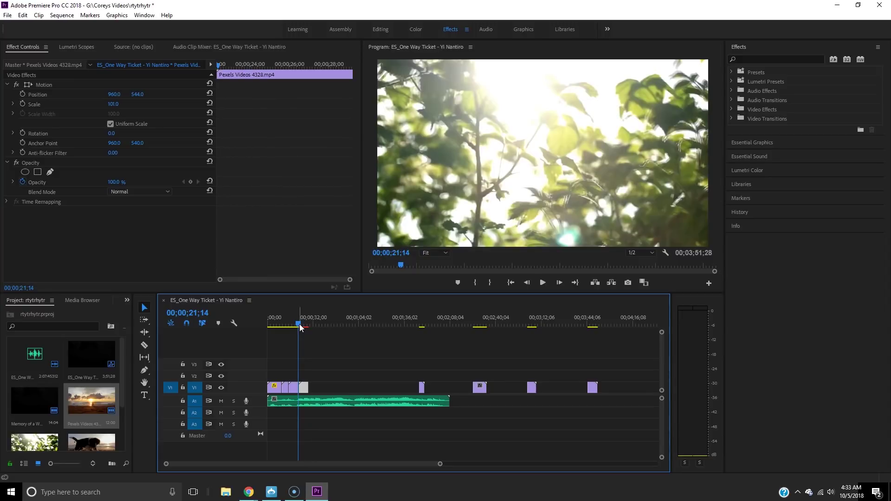
key(space)
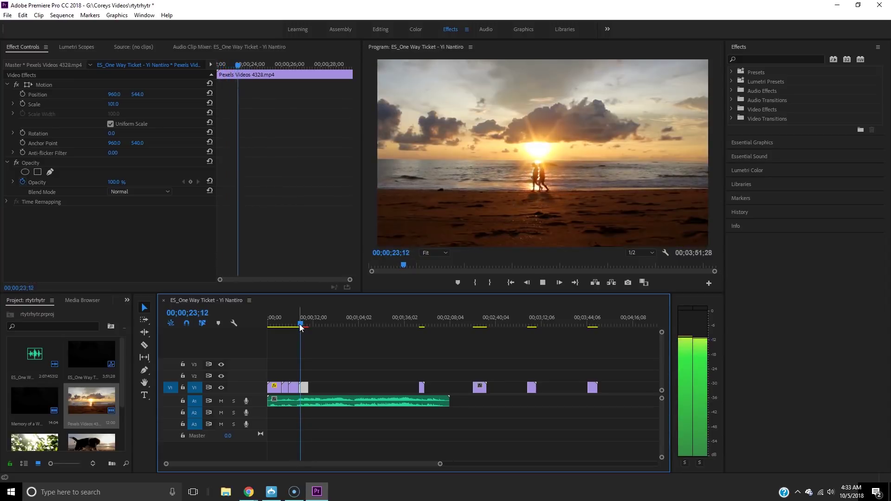
click(354, 347)
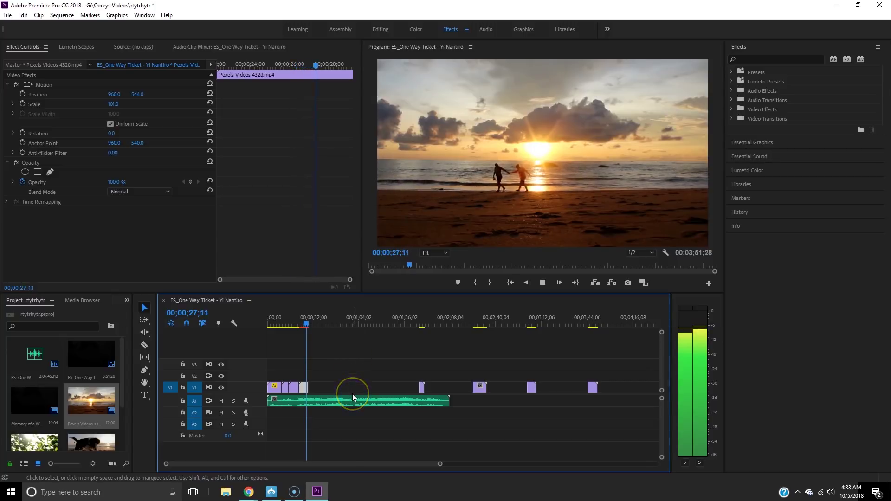
click(259, 301)
click(144, 345)
click(373, 395)
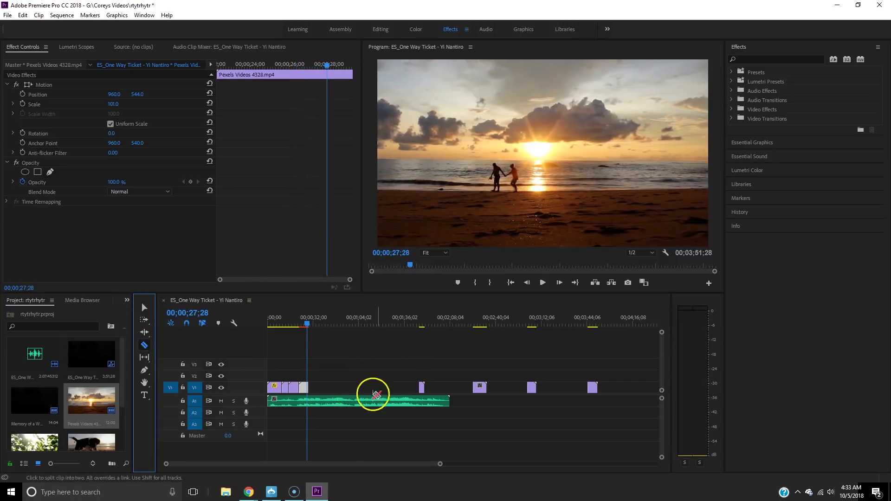
click(308, 388)
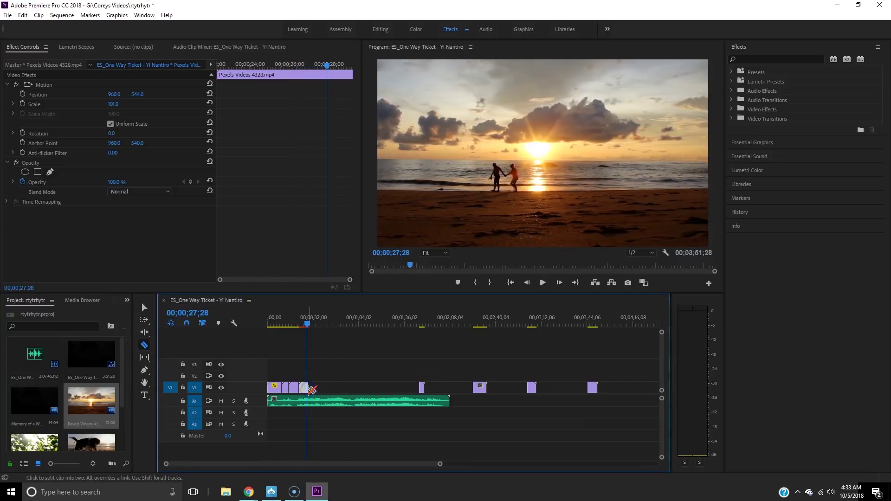
click(144, 308)
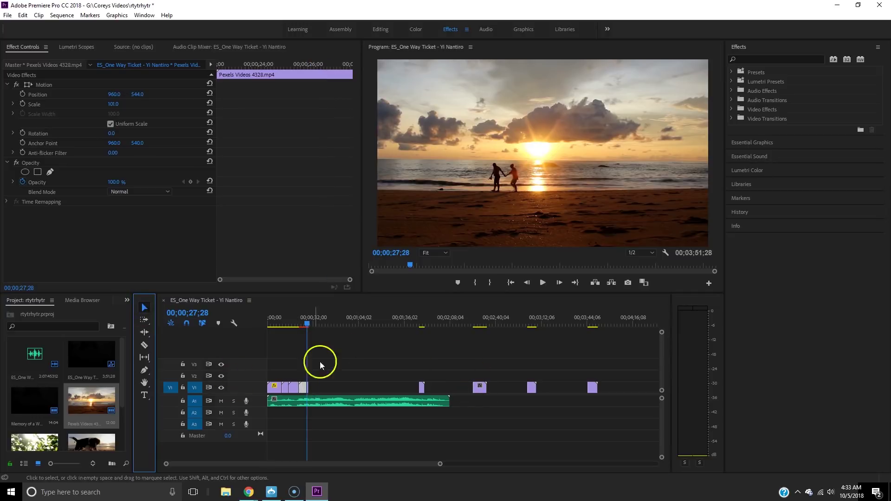
click(310, 388)
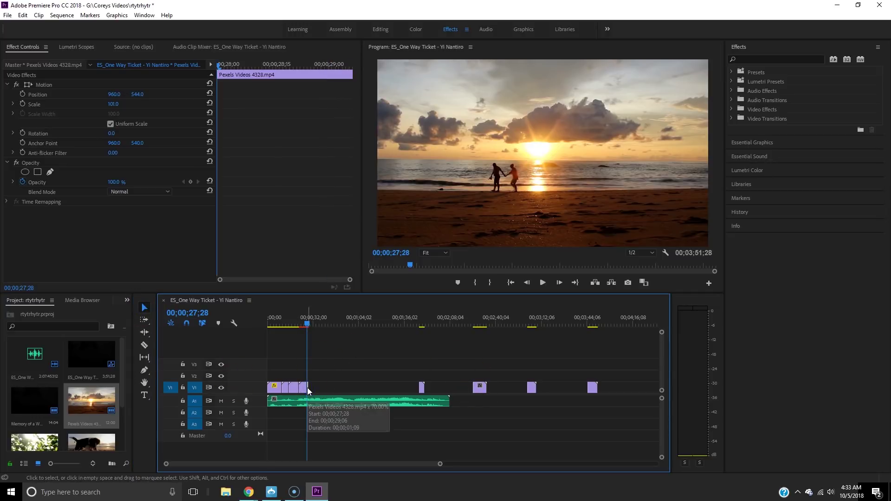
Step: Place Blurred tree.mp4 from the project on V2, starting at the end of the sunset clip
scroll(102, 405, down, 3)
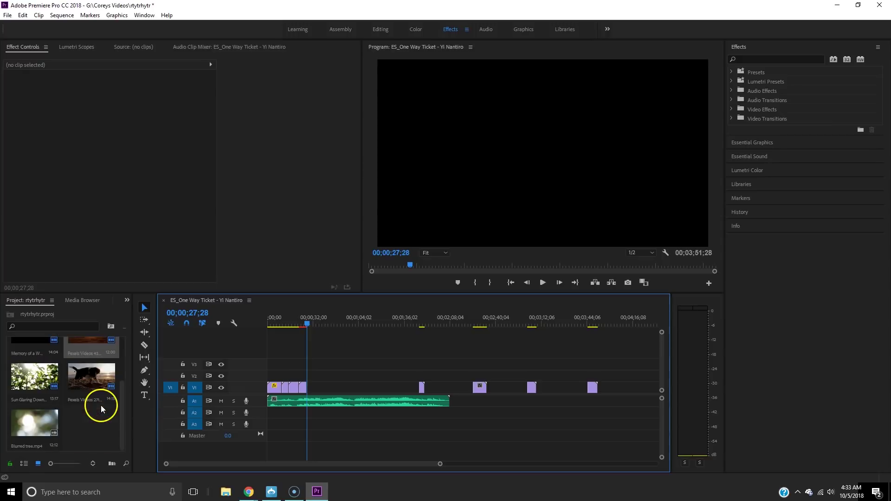
click(48, 424)
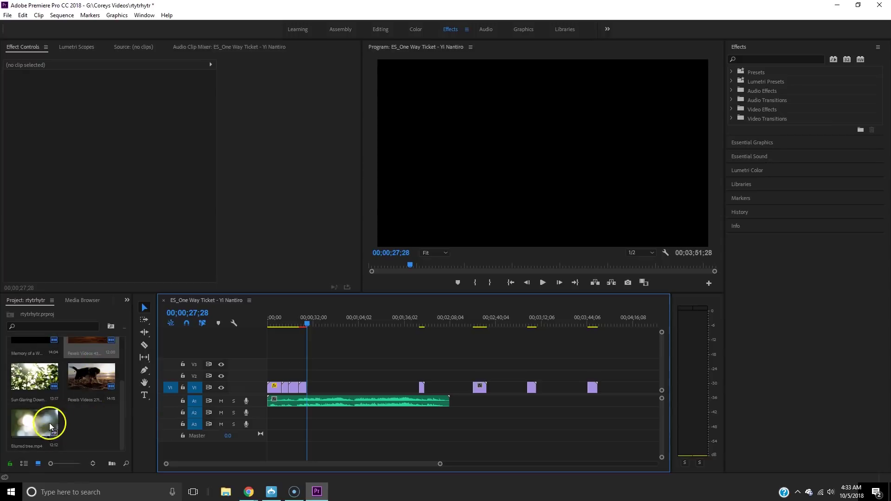
mouse_move(45, 425)
mouse_down()
mouse_move(309, 388)
mouse_move(309, 376)
mouse_up()
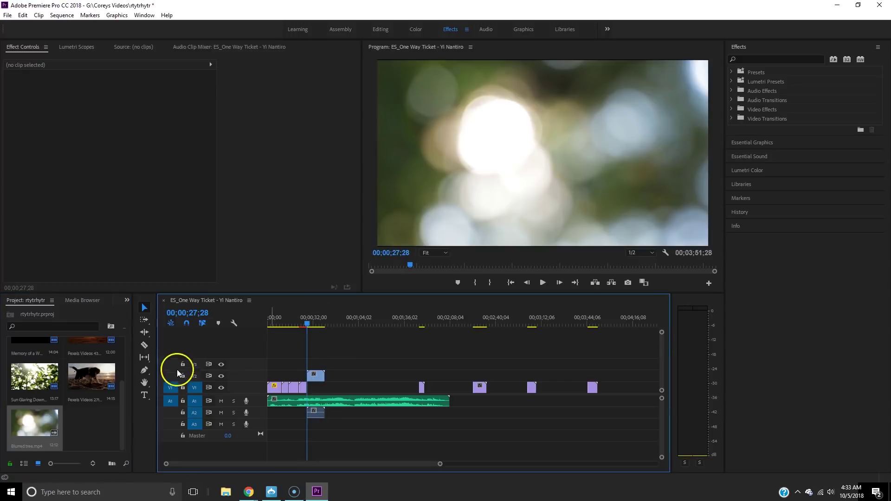
Step: Delete only the Blurred tree clip's audio from A2 by temporarily locking V2, and move its video down to V1 directly after the sunset clip
click(183, 376)
click(319, 415)
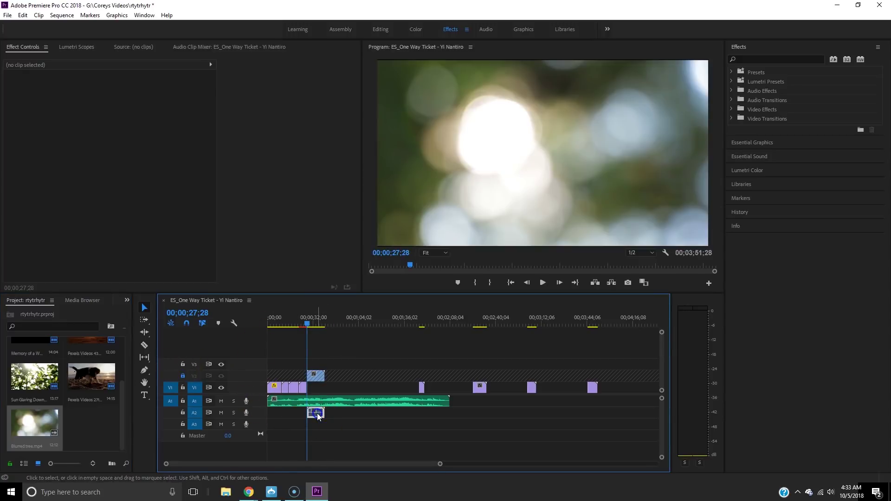
key(Delete)
click(314, 380)
click(183, 376)
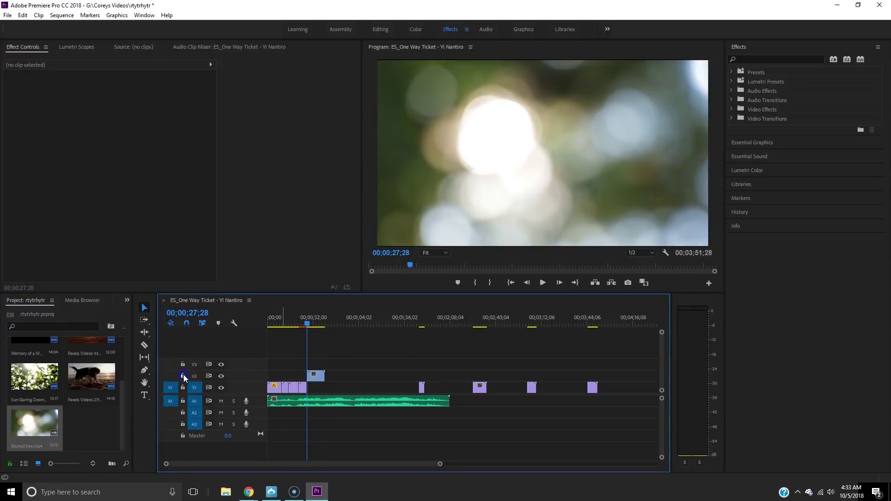
click(324, 379)
drag(315, 376, 316, 388)
Step: Play through the Blurred tree clip, split it at 00;00;33;03 and delete the piece after the cut
drag(308, 324, 305, 325)
key(space)
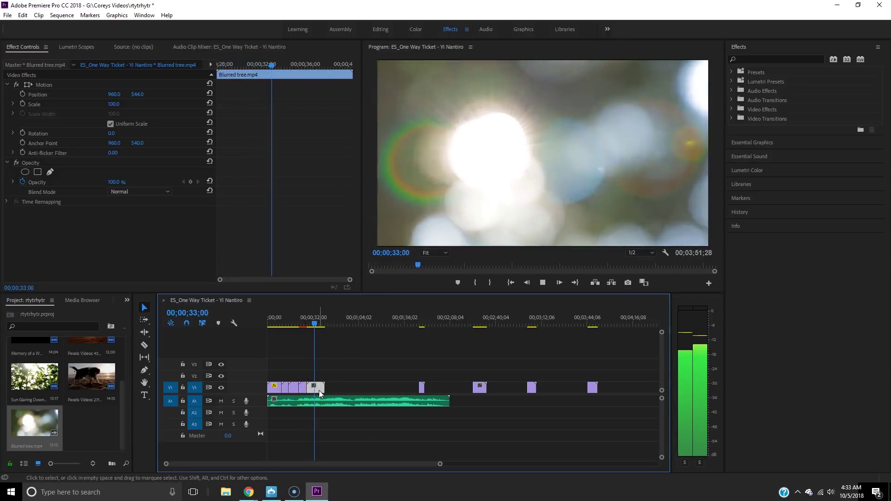
key(space)
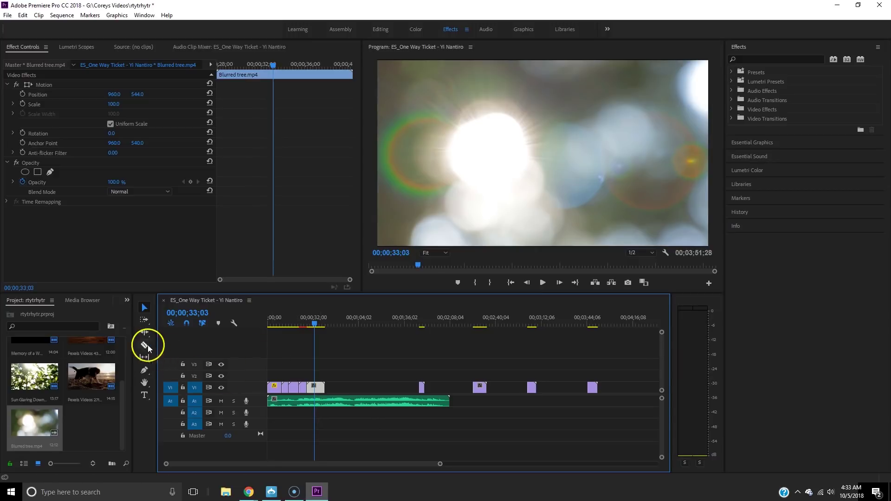
click(144, 345)
click(314, 387)
key(v)
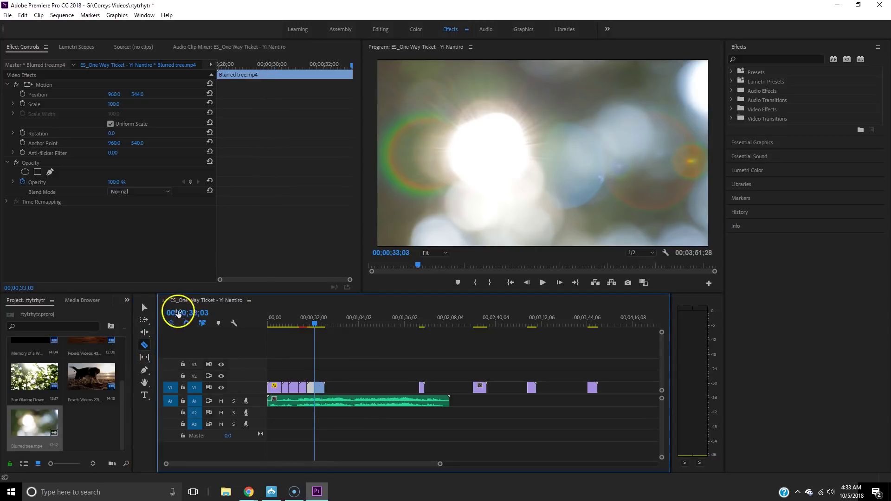
click(320, 386)
key(Delete)
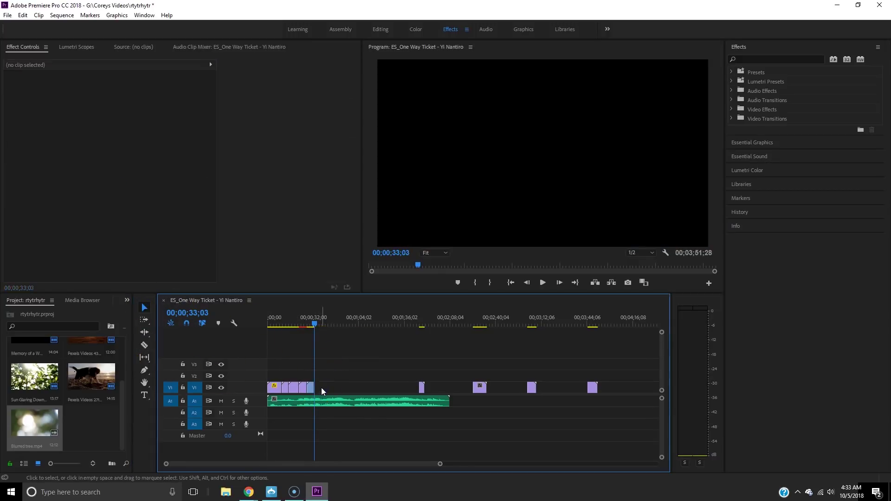
Step: Set the shortened Blurred tree clip's scale to 101
click(311, 387)
drag(315, 324, 313, 324)
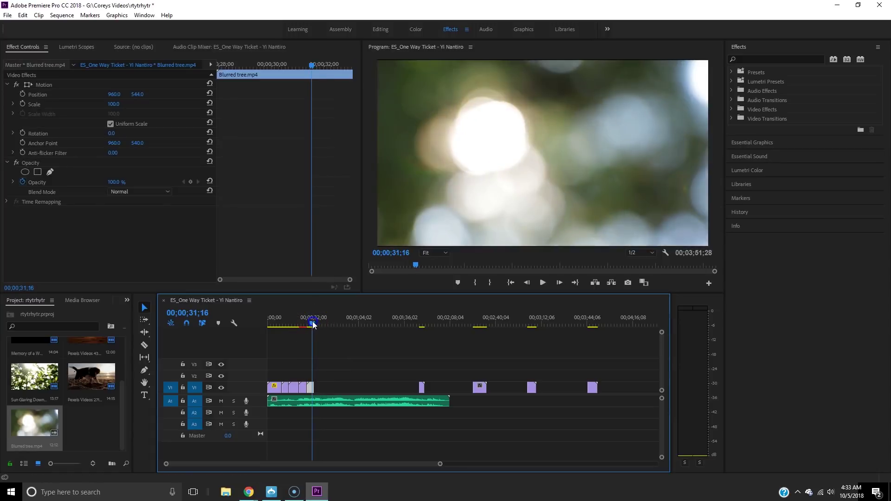
click(114, 103)
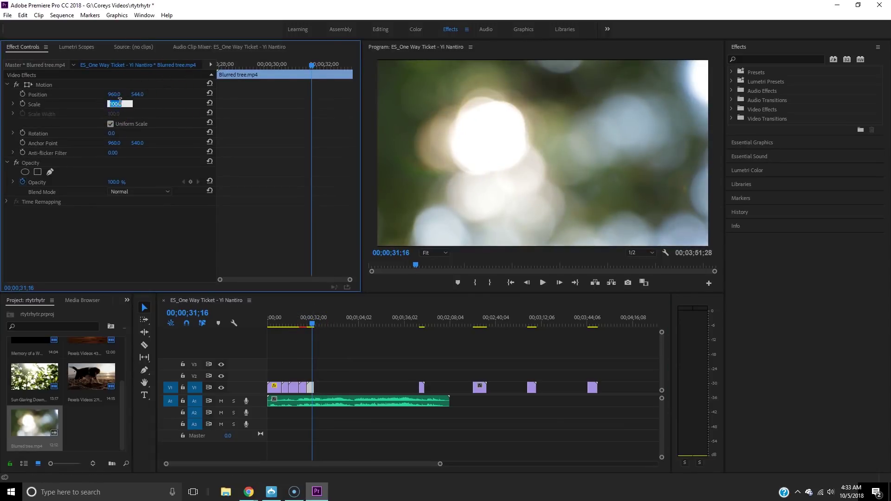
key(Up)
click(314, 322)
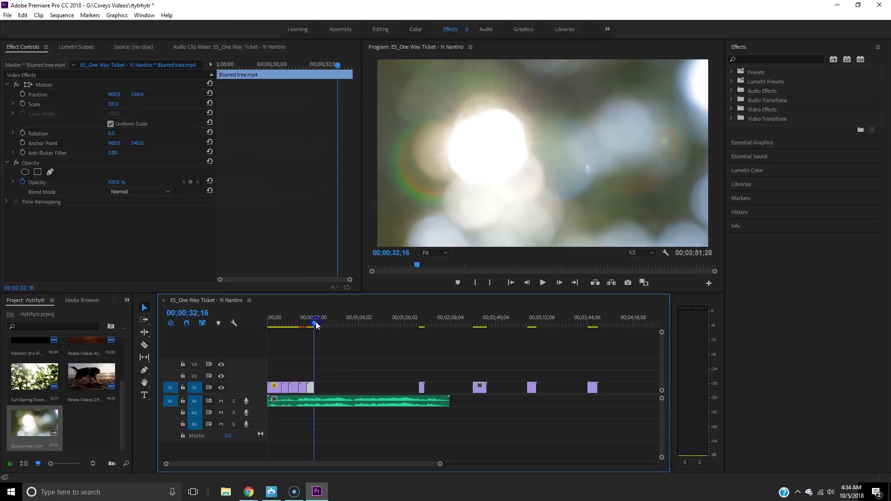
drag(316, 324, 314, 324)
Step: Preview the leftover pieces on V1 and move the leftover Memory of a Woman piece directly after the Blurred tree clip
click(94, 441)
scroll(96, 438, up, 3)
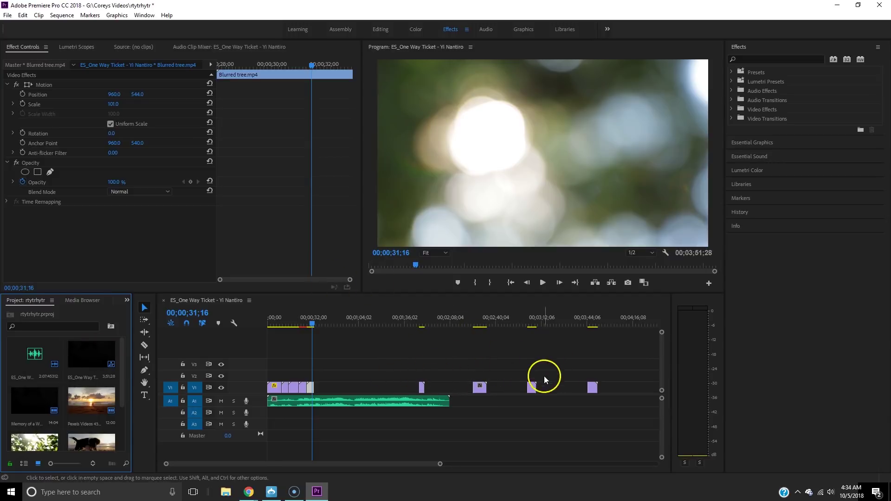
click(481, 323)
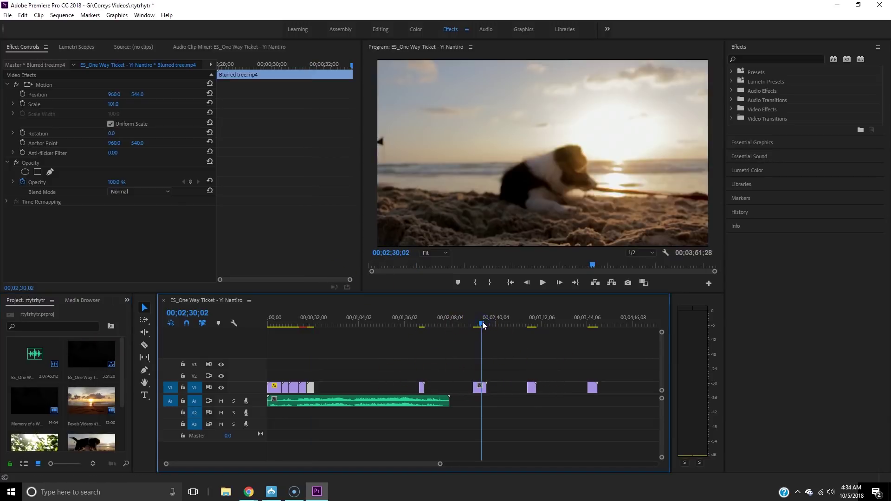
click(529, 325)
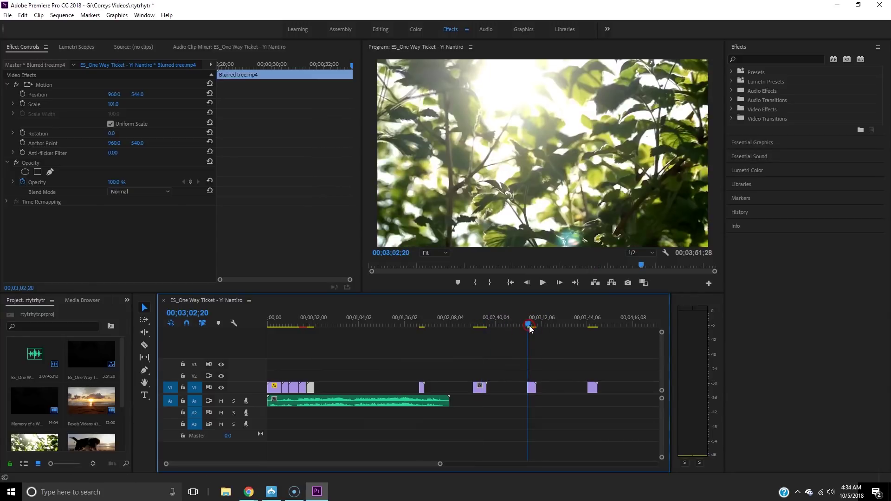
drag(530, 326, 592, 342)
drag(422, 390, 322, 393)
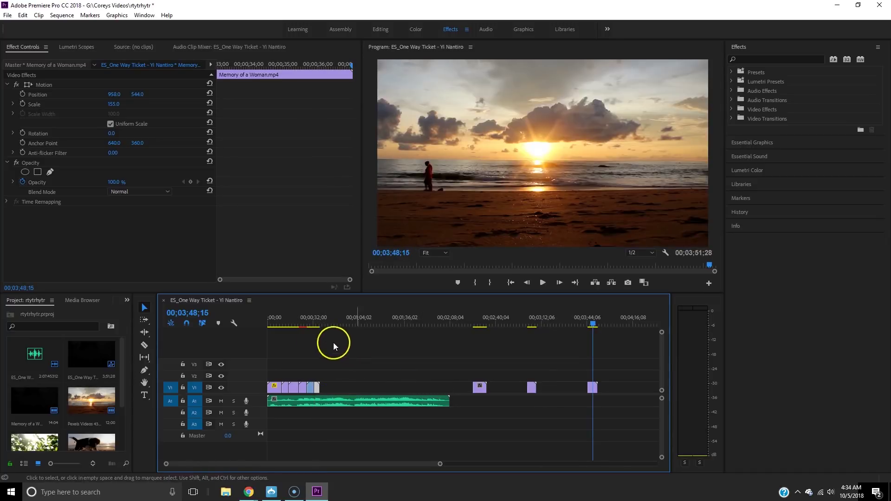
Step: Scrub through the relocated Memory of a Woman piece to its dark ending at 00;00;36;13
click(303, 323)
drag(306, 327, 319, 325)
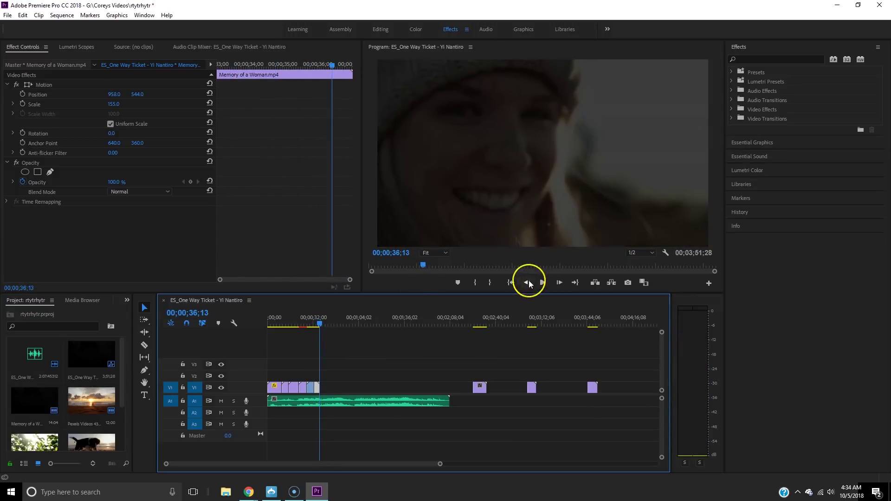
click(349, 281)
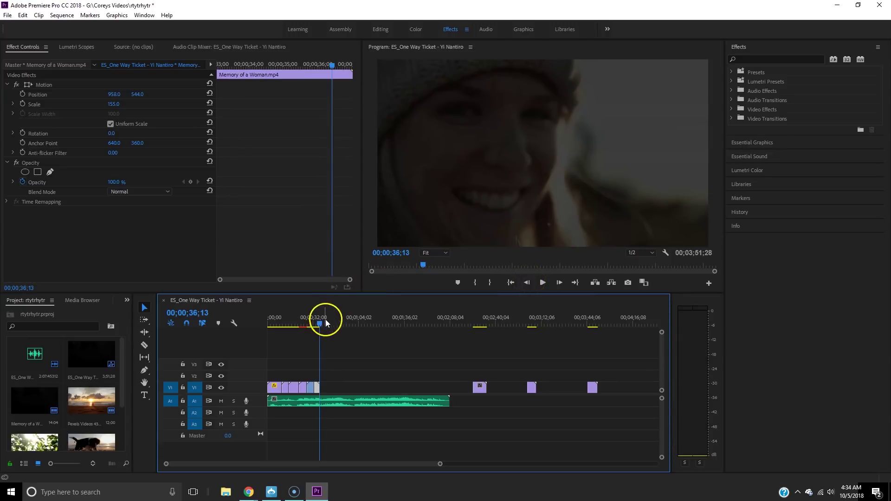
Step: Play the sequence from its start, split the music at 00;00;37;15, and delete the music after the cut and the leftover V1 pieces
drag(319, 325, 256, 329)
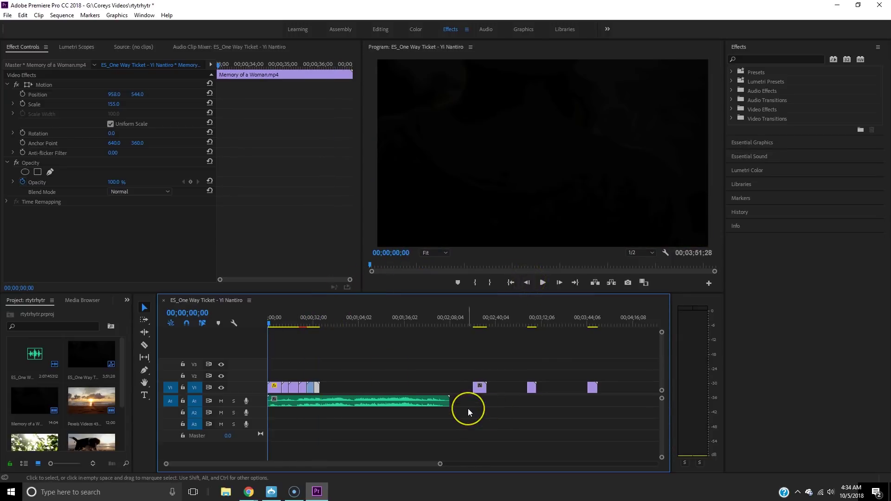
key(space)
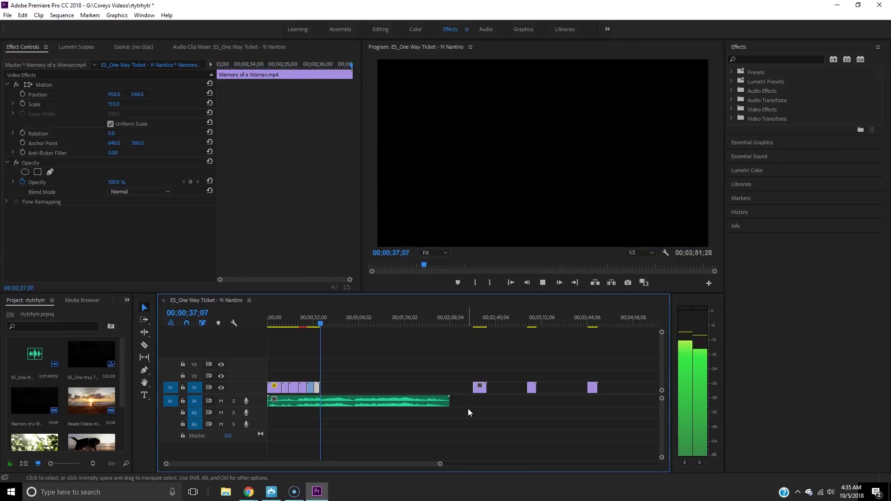
key(space)
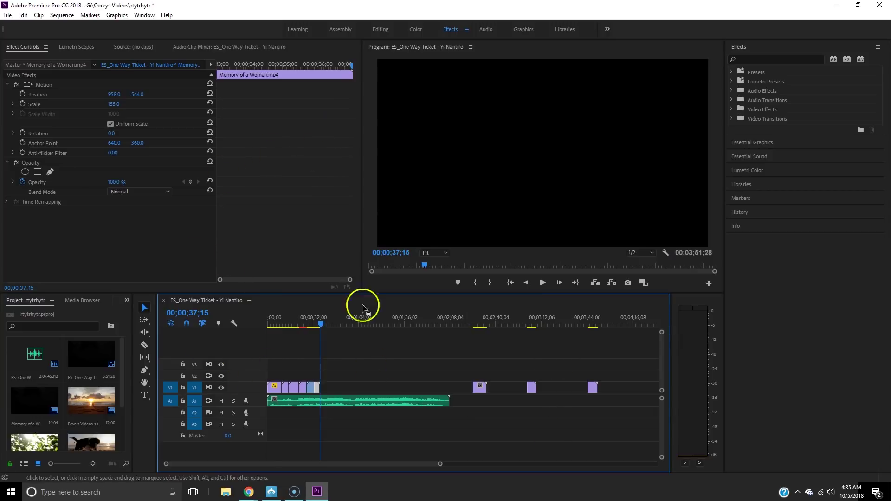
click(137, 349)
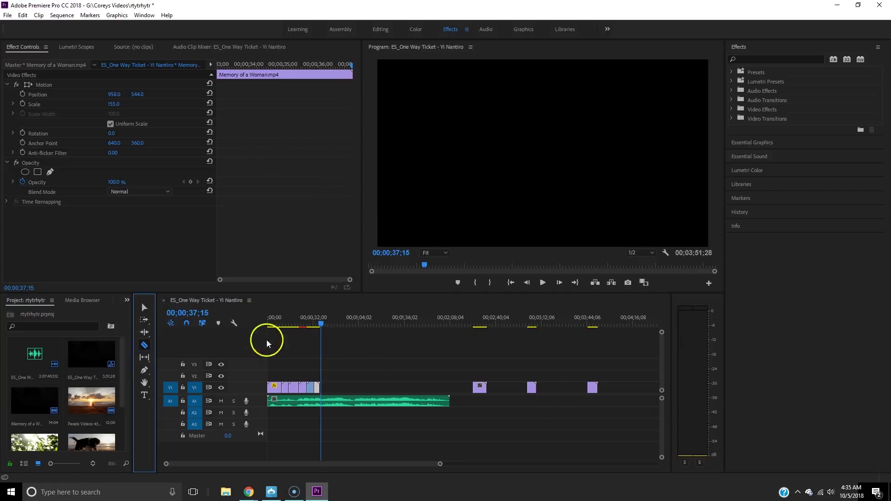
click(320, 402)
click(146, 307)
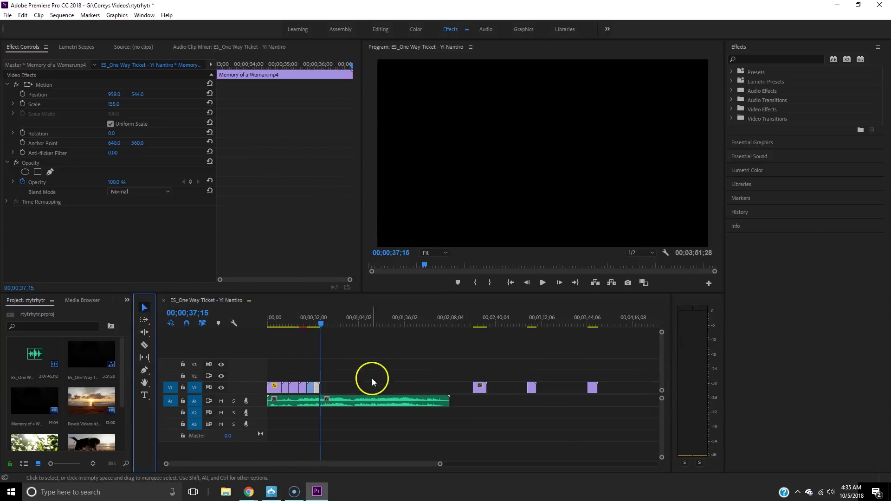
drag(374, 378, 624, 423)
key(Delete)
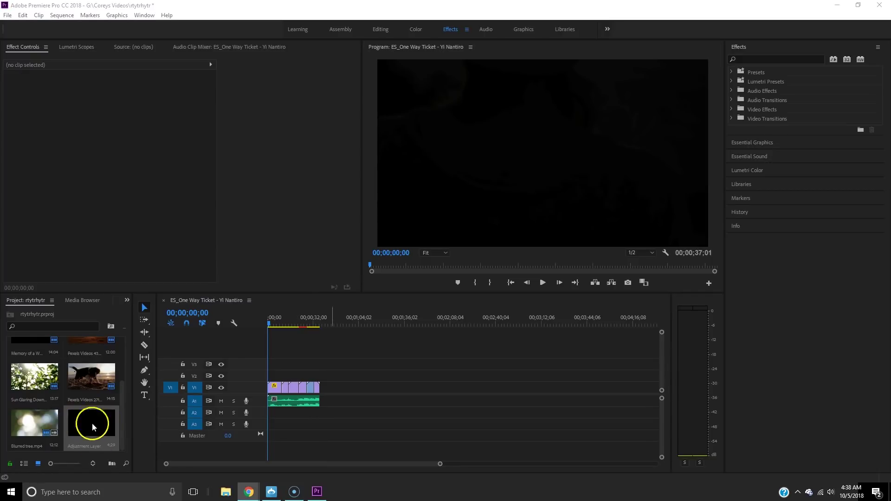
right_click(103, 316)
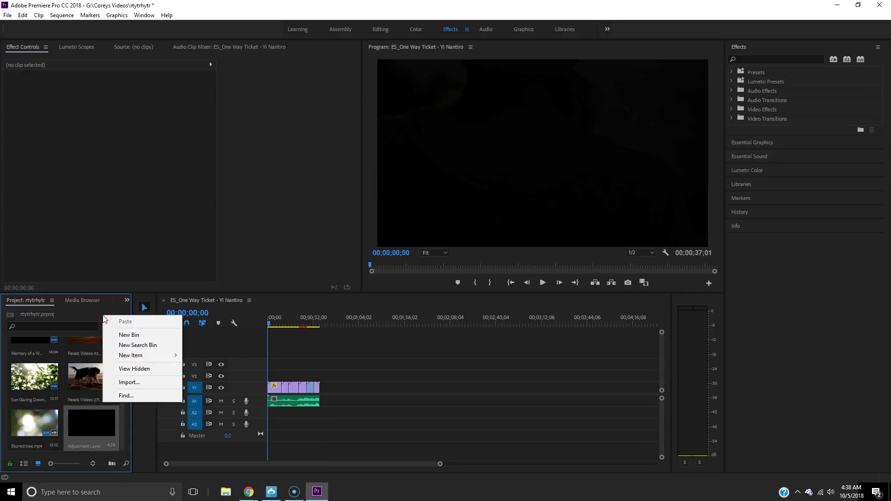
mouse_move(124, 360)
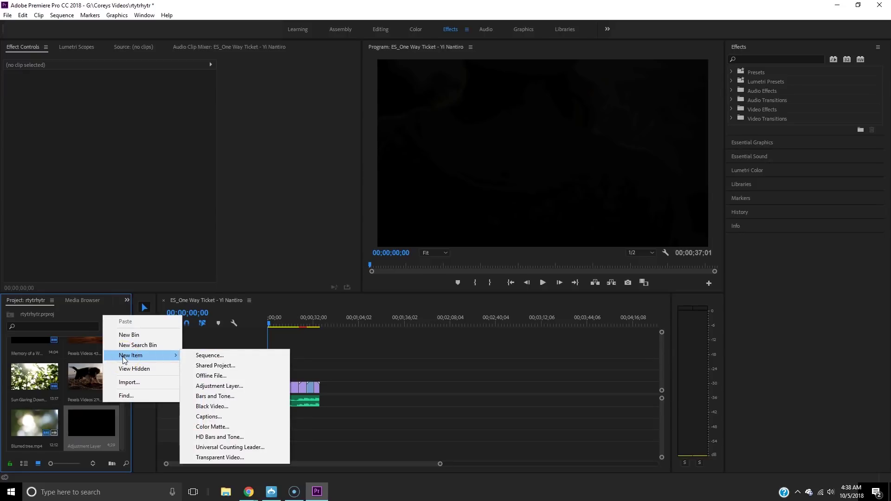
click(98, 322)
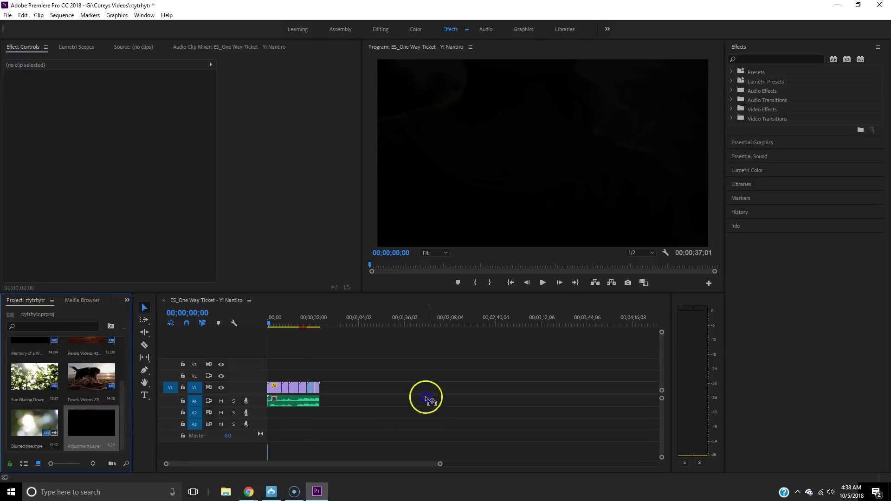
Step: Place the Adjustment Layer on V2 over the full length of the clips and apply the Crop effect to it
drag(426, 398, 317, 373)
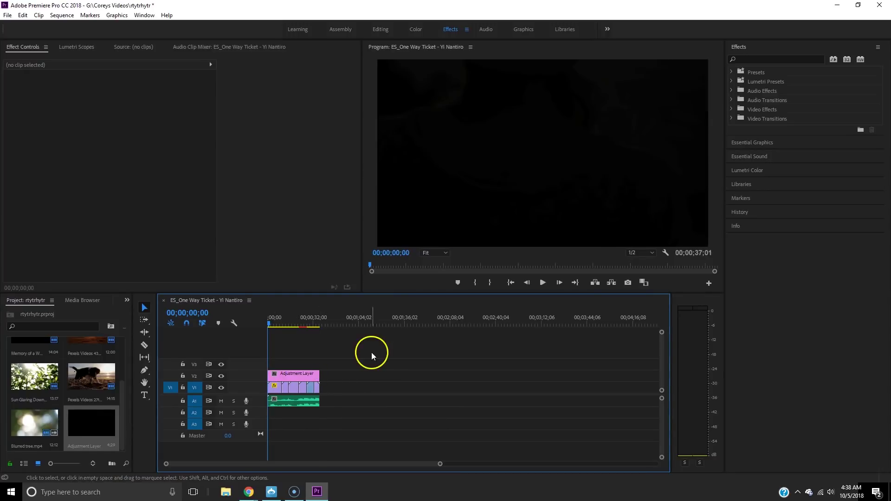
click(775, 59)
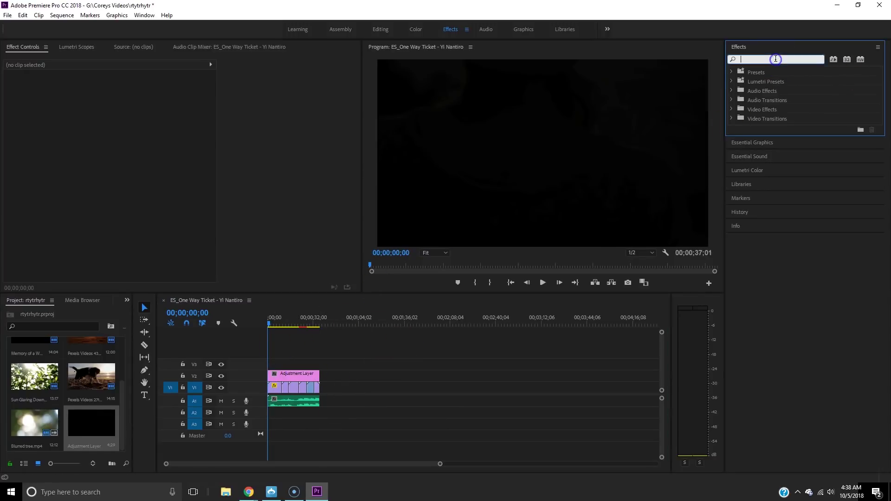
text(crop)
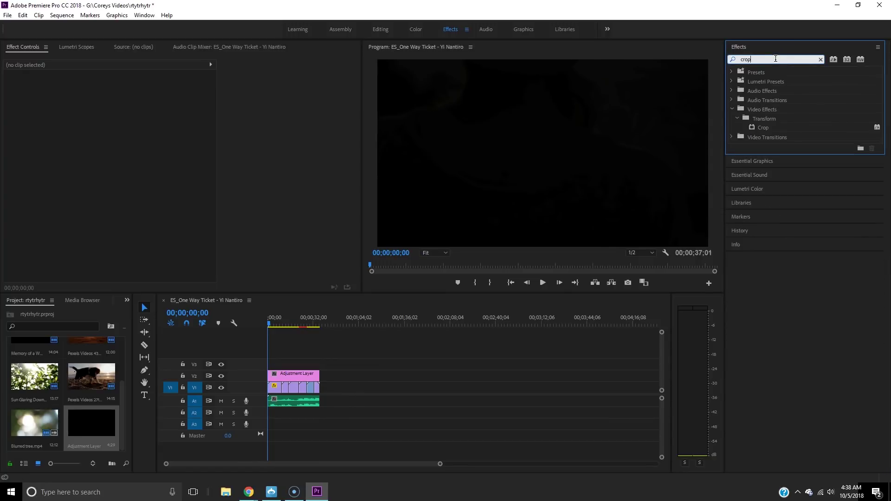
drag(776, 132, 300, 375)
click(301, 376)
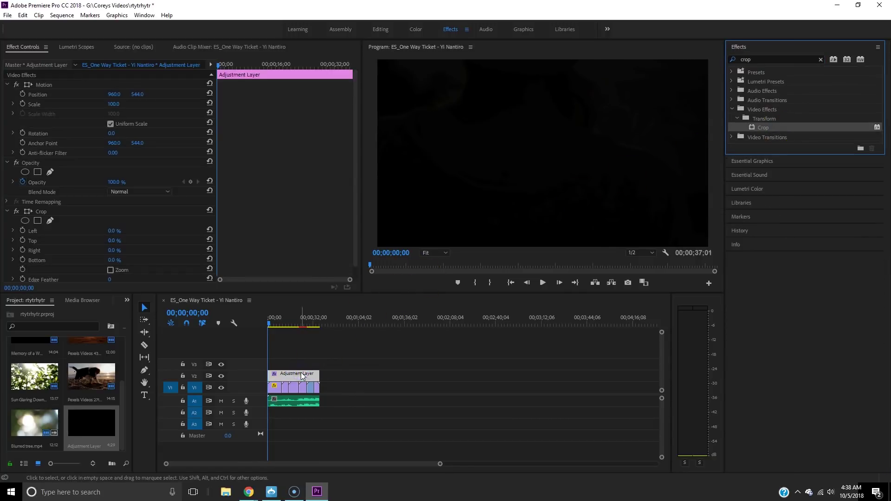
click(293, 385)
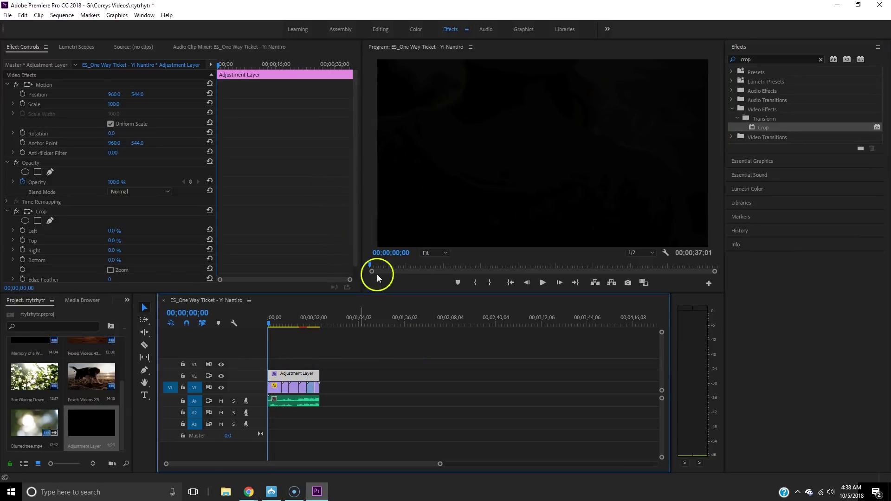
Step: Enable keyframing for the Crop effect's Top and Bottom values at 00;00;00;00, leaving both at 0%
drag(353, 210, 355, 221)
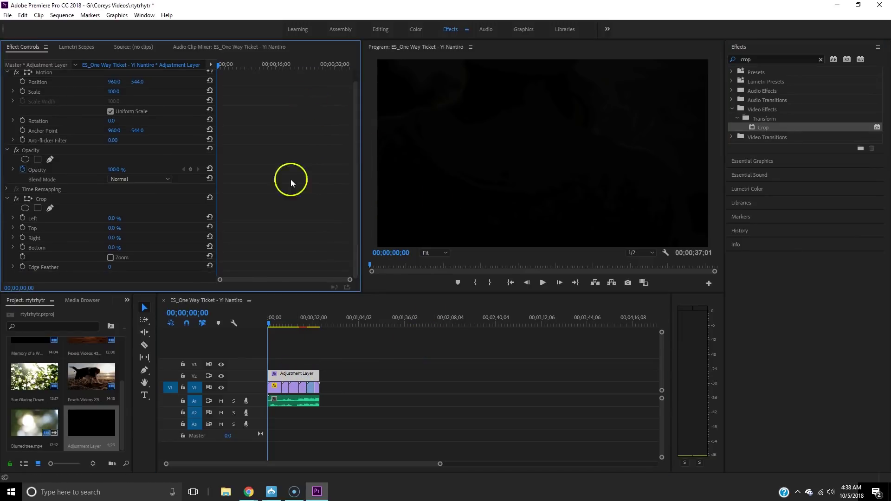
click(115, 219)
click(115, 228)
click(24, 228)
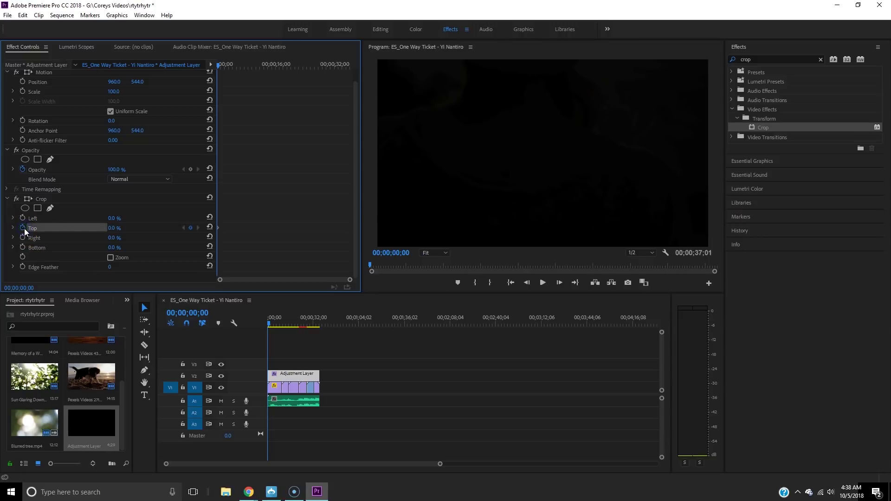
click(23, 248)
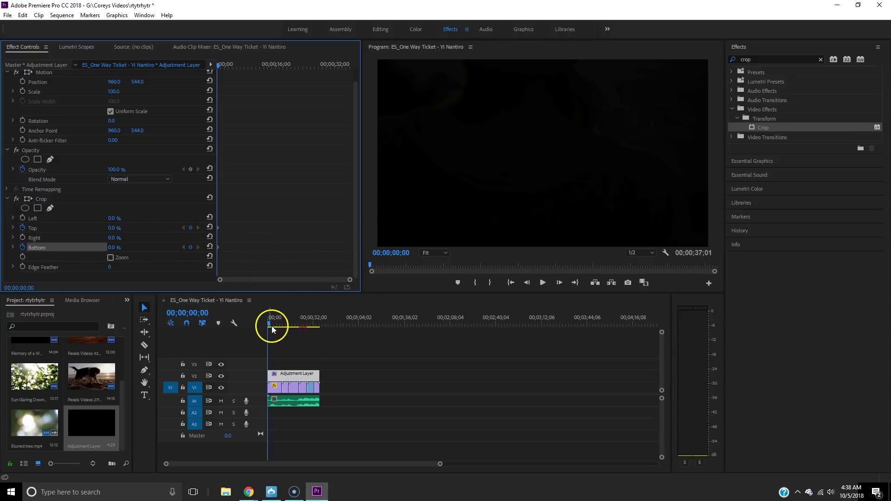
Step: Advance frame by frame to 00;00;02;08 and set the adjustment layer's Crop Top and Bottom values to 8% there
click(560, 283)
click(559, 283)
click(559, 283)
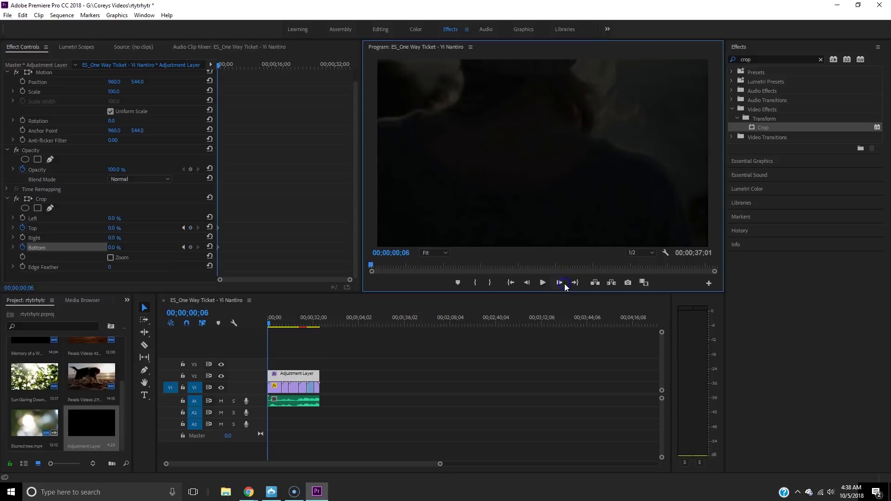
click(560, 282)
click(559, 282)
click(559, 283)
click(559, 282)
click(560, 283)
click(559, 283)
click(560, 283)
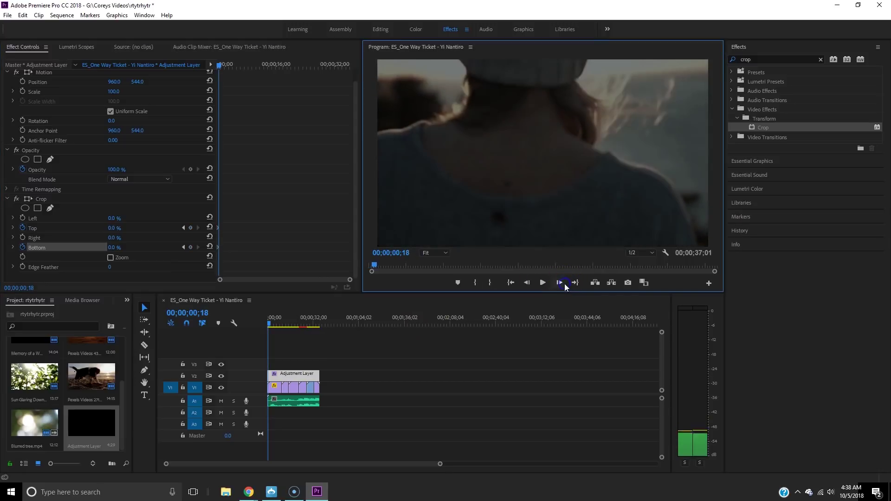
click(560, 283)
click(559, 282)
click(560, 282)
click(560, 282)
click(559, 283)
click(560, 283)
click(559, 283)
click(559, 283)
click(559, 282)
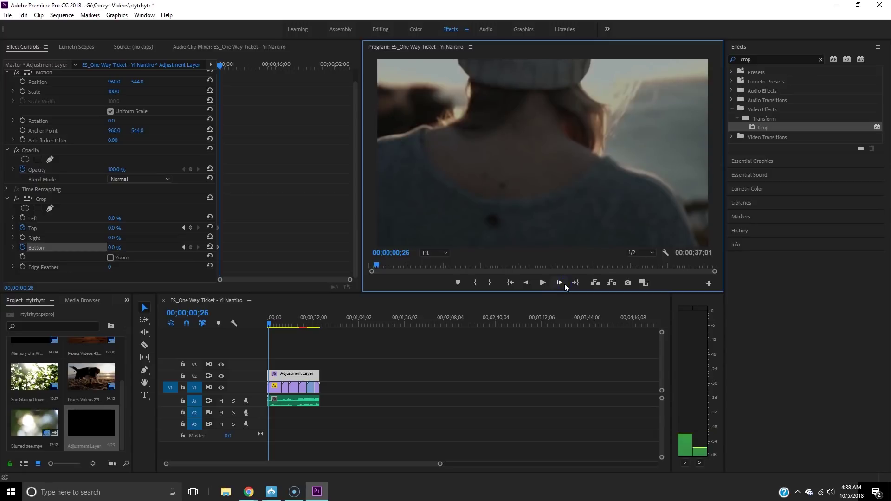
click(565, 285)
click(565, 285)
click(564, 285)
click(565, 284)
click(564, 284)
click(564, 284)
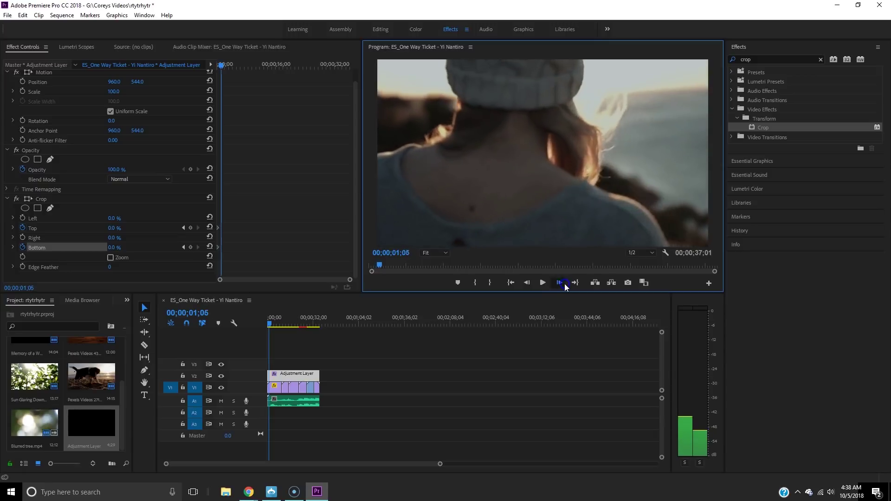
click(564, 285)
click(564, 284)
click(565, 284)
click(564, 285)
click(564, 284)
click(565, 284)
click(564, 284)
click(564, 284)
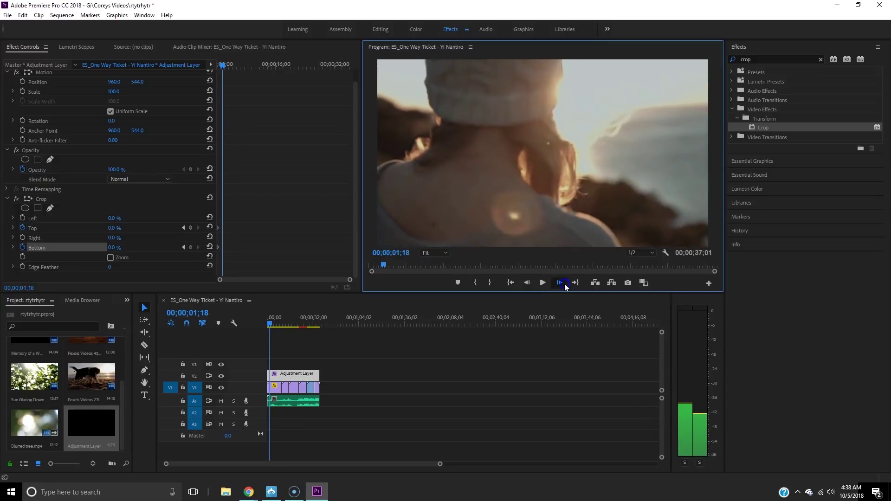
click(564, 285)
click(564, 285)
click(565, 284)
click(565, 284)
click(565, 284)
click(565, 284)
click(565, 284)
click(564, 284)
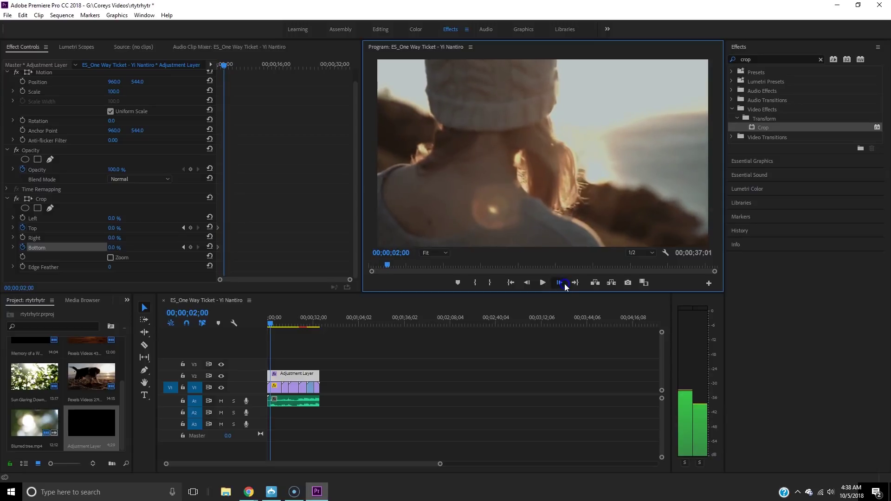
click(564, 284)
click(565, 284)
click(564, 285)
click(564, 285)
click(565, 284)
click(564, 284)
click(564, 284)
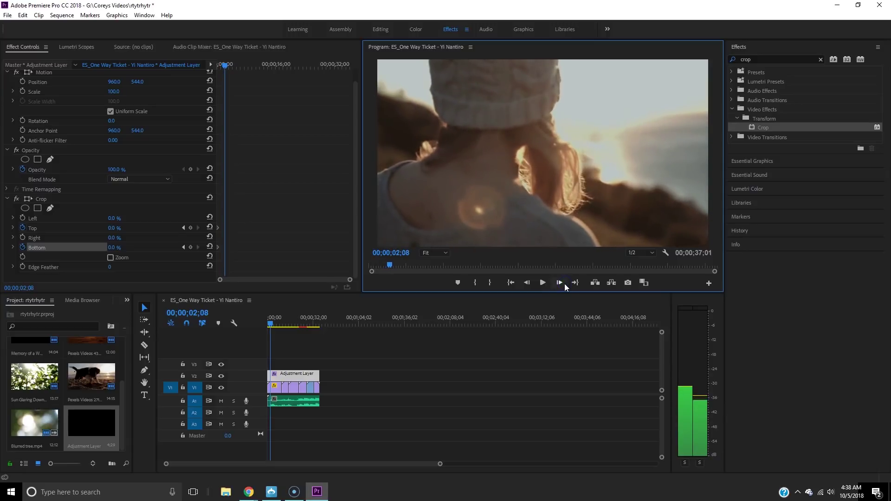
click(115, 228)
drag(115, 228, 119, 247)
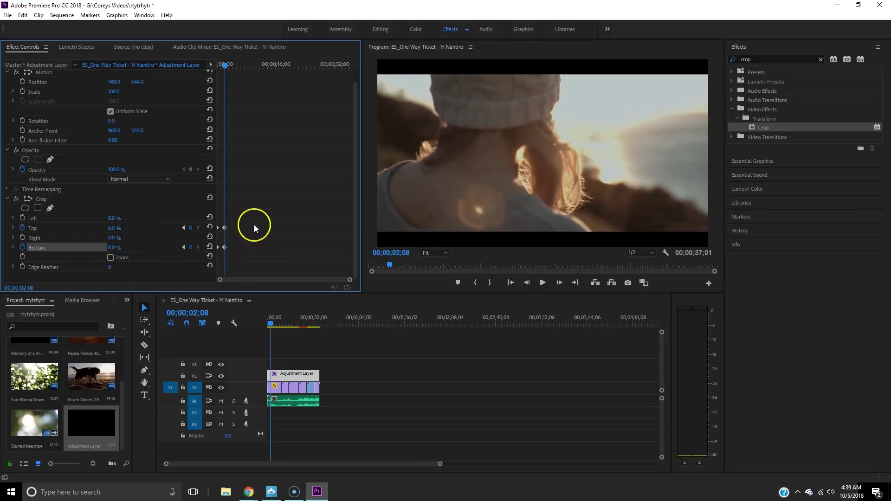
Step: Apply Ease In to the starting and ending keyframes of the Crop effect's Top and Bottom values
drag(230, 219, 217, 256)
click(224, 227)
right_click(226, 227)
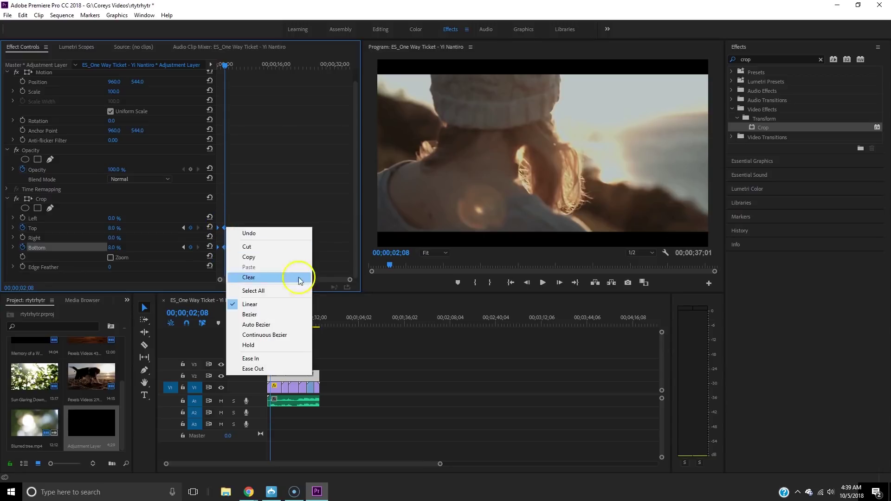
click(277, 360)
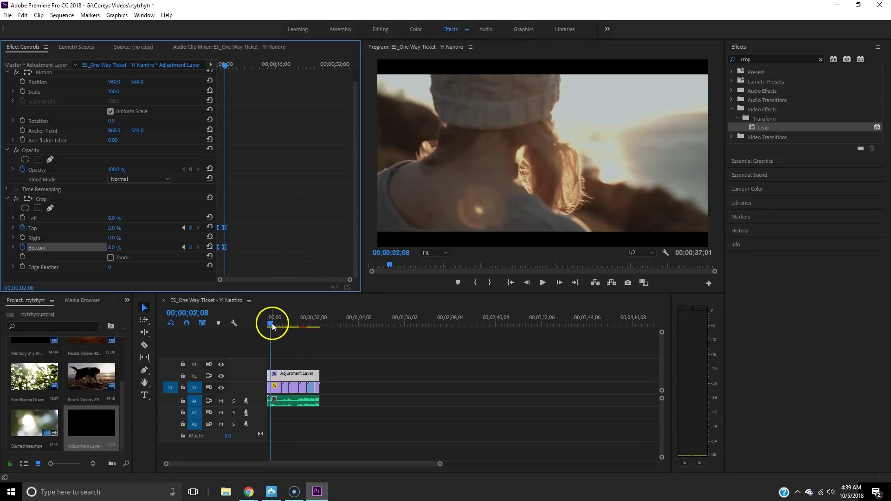
Step: Play the sequence from the start to about 00;00;13;10 to check the animated letterbox bars over the clips
drag(272, 323, 267, 324)
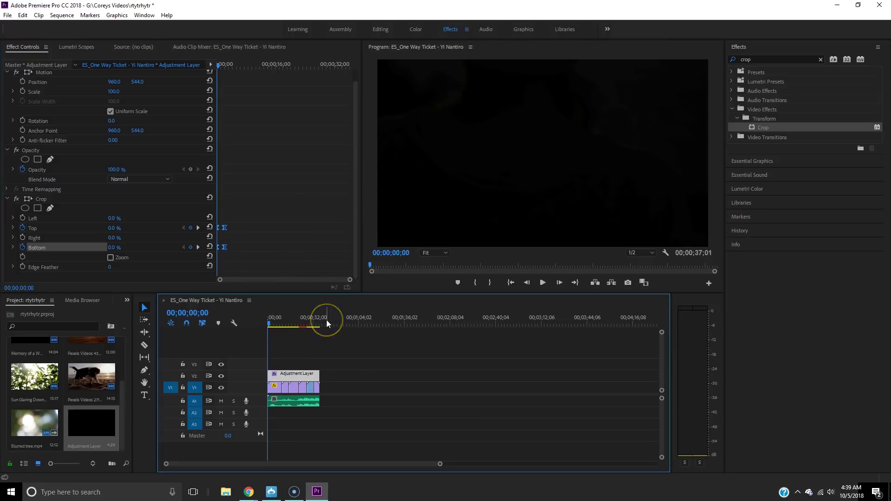
key(space)
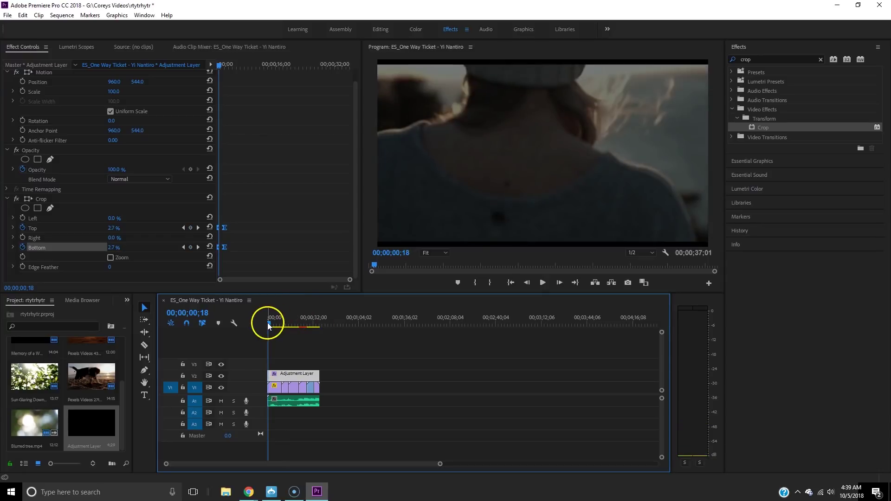
click(267, 323)
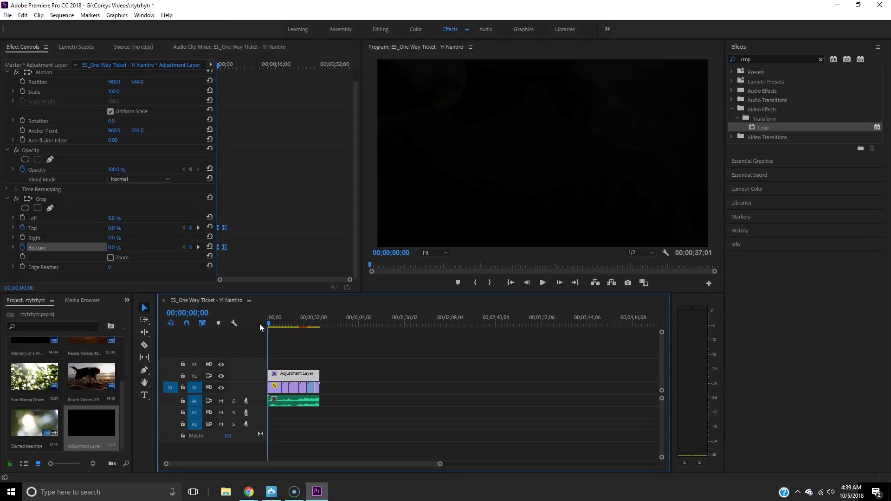
key(space)
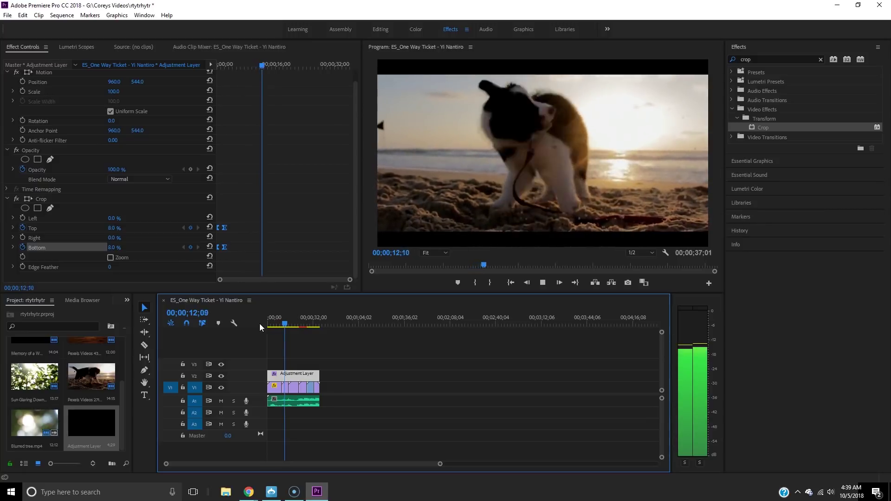
key(space)
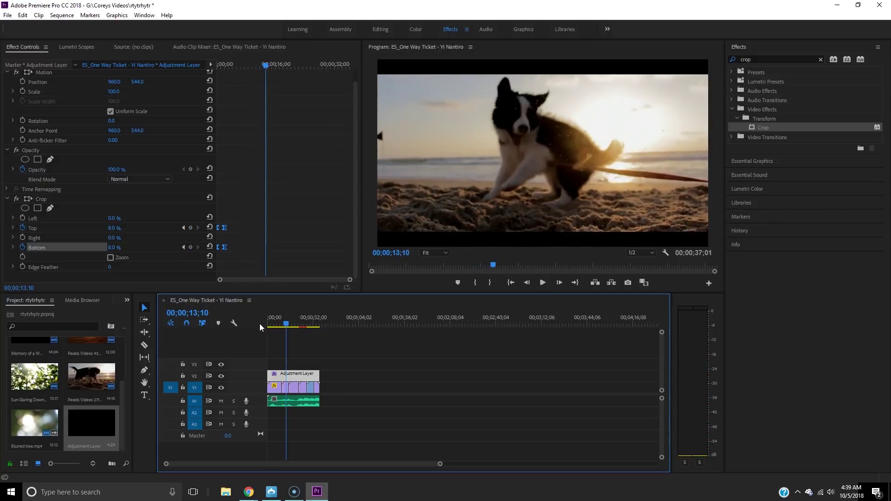